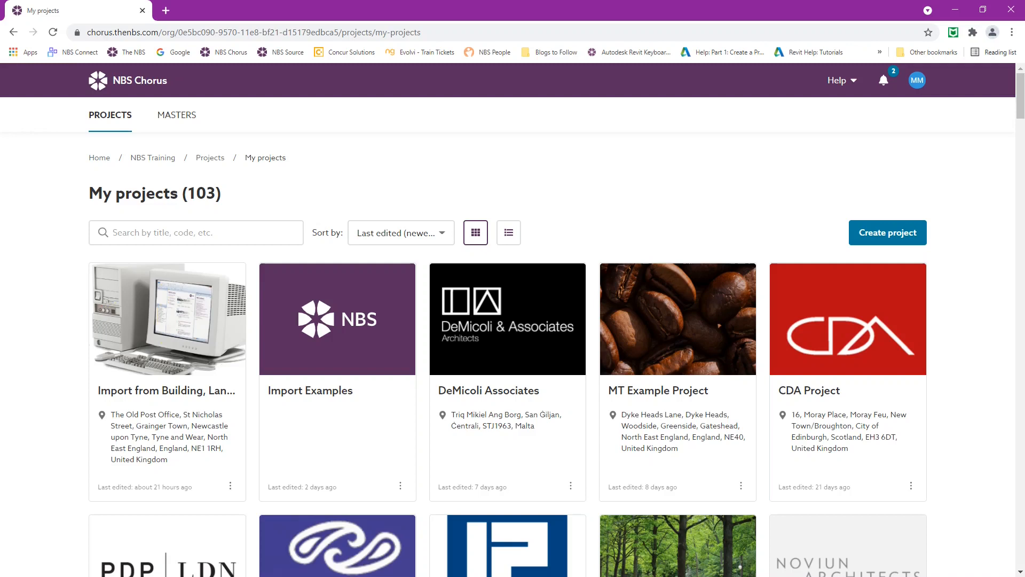
Open the Import from Building, Landscape & Create Masterclass project and begin adding a specification
left_click(178, 308)
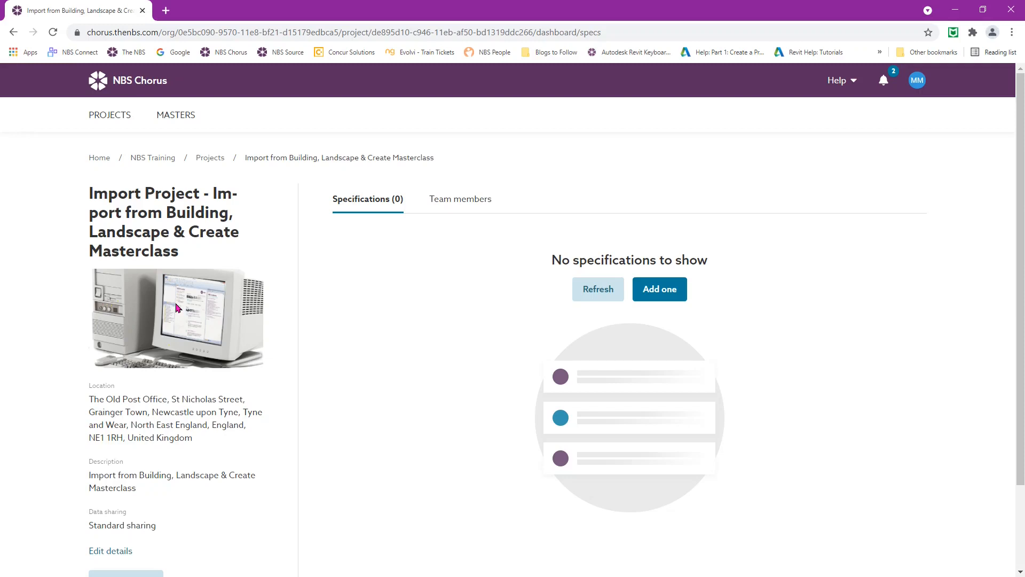
left_click(656, 290)
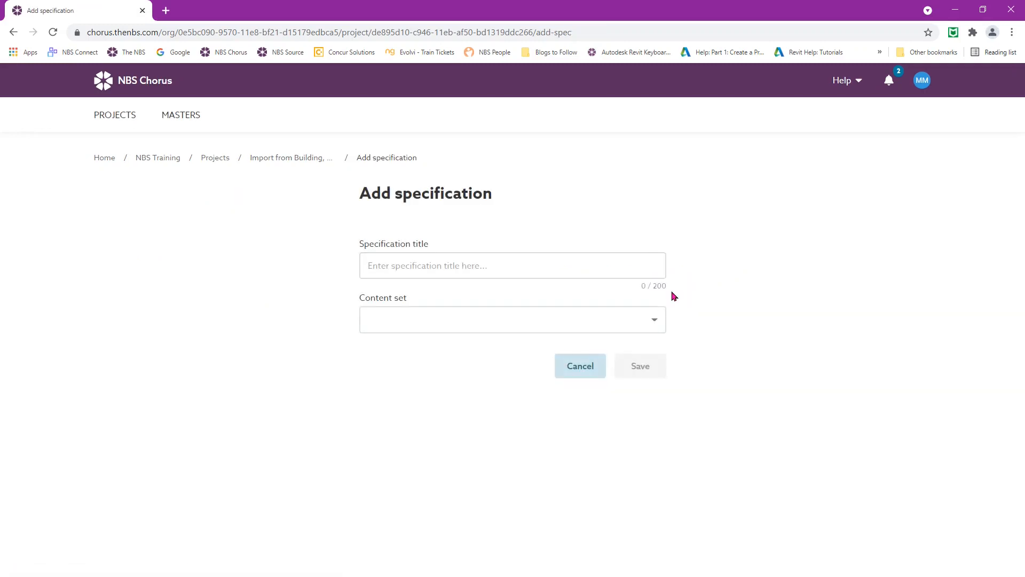
Title the new specification 'Import from Building'
left_click(500, 267)
type("Import from")
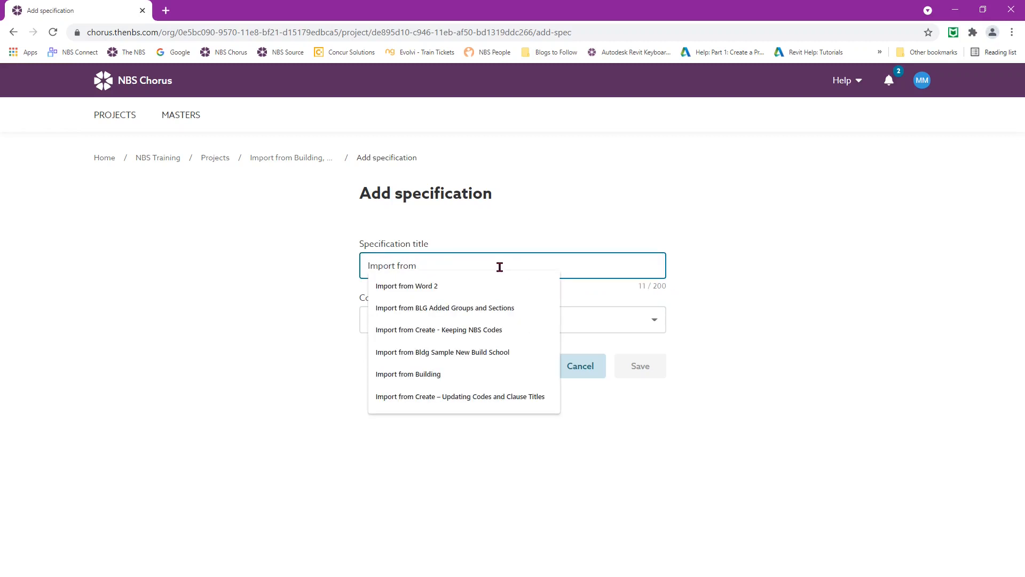
left_click(400, 377)
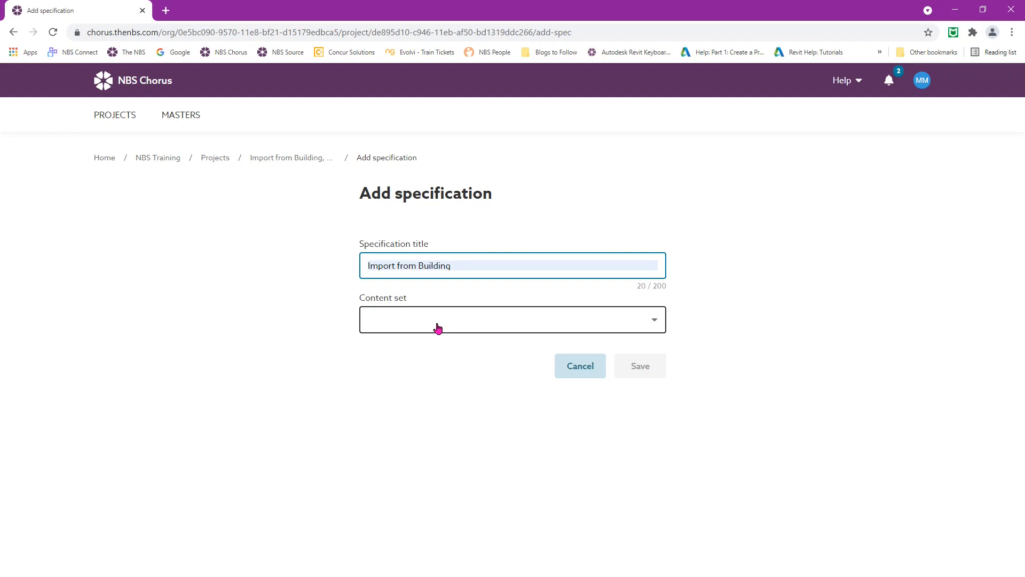
Choose the UK - CAWS Work Sections content set and expand the import-file option
left_click(437, 326)
scroll(451, 380, "down", 3)
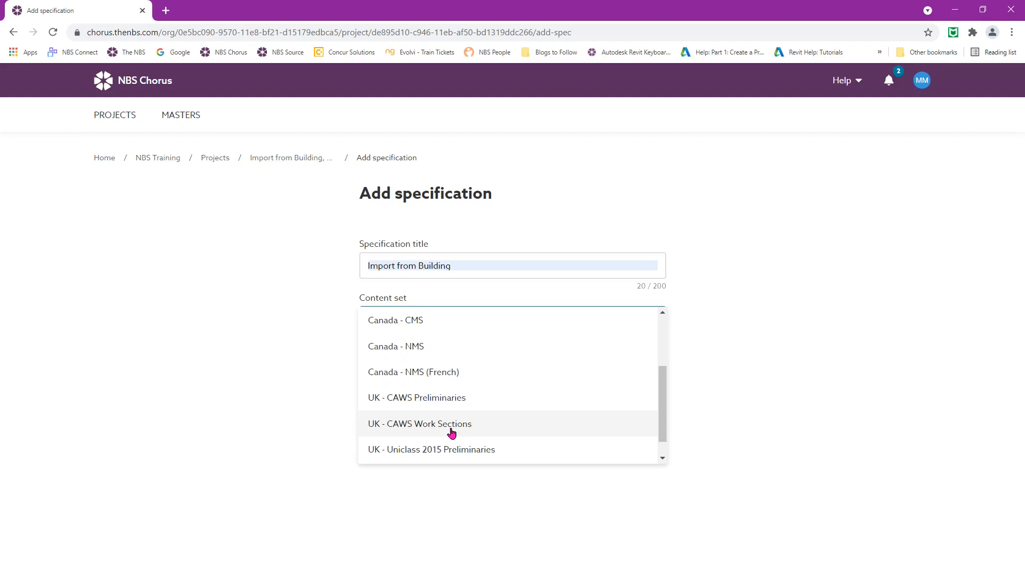
left_click(451, 423)
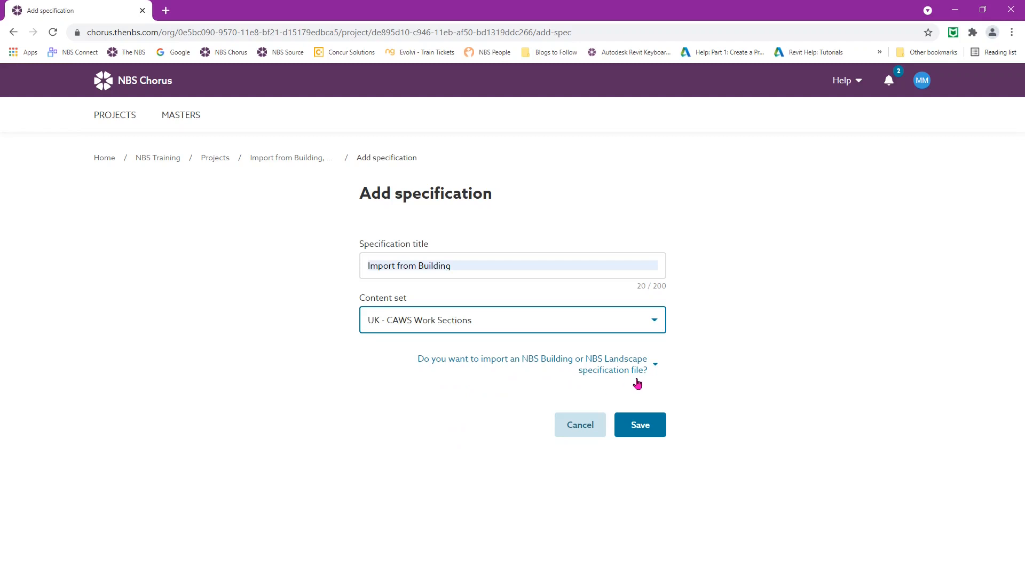
left_click(654, 366)
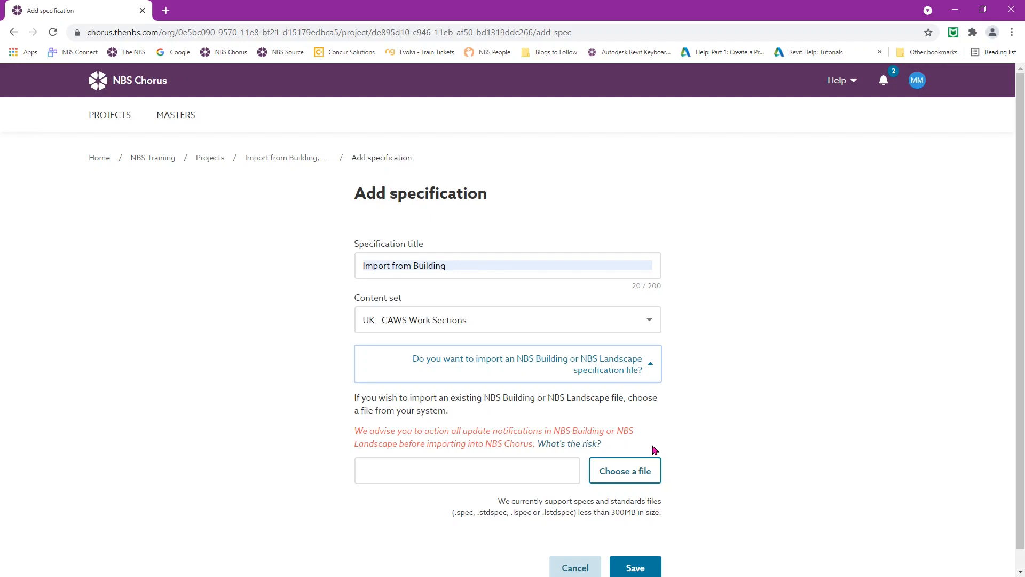
Attach Sample New Build School Specification.spec as the file to import
left_click(640, 473)
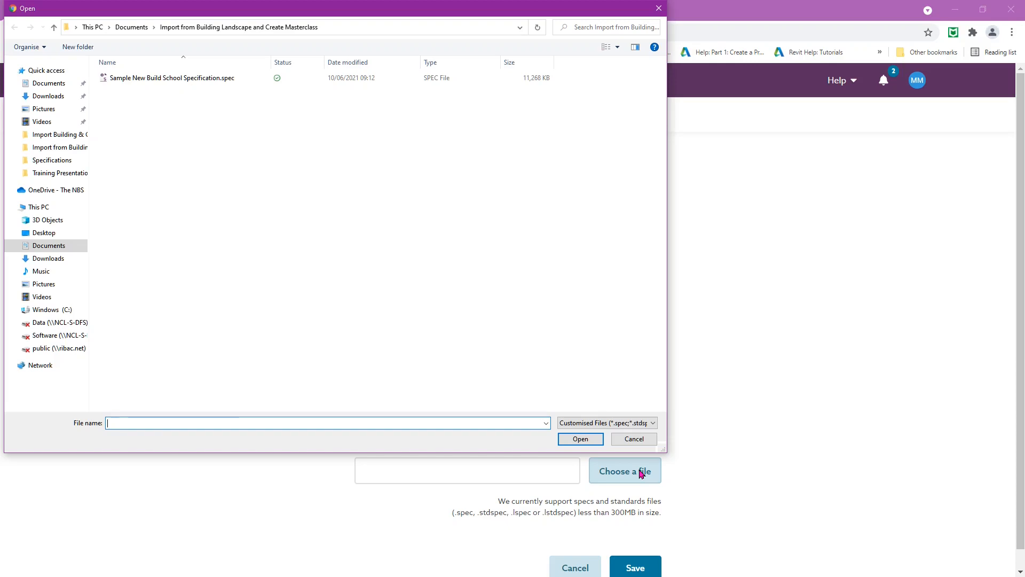
left_click(203, 80)
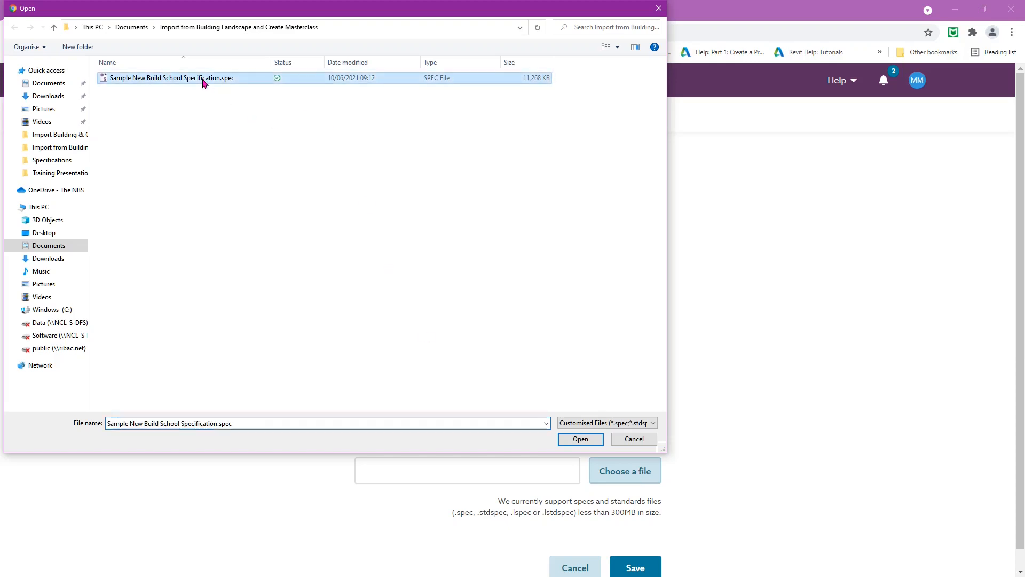
left_click(577, 442)
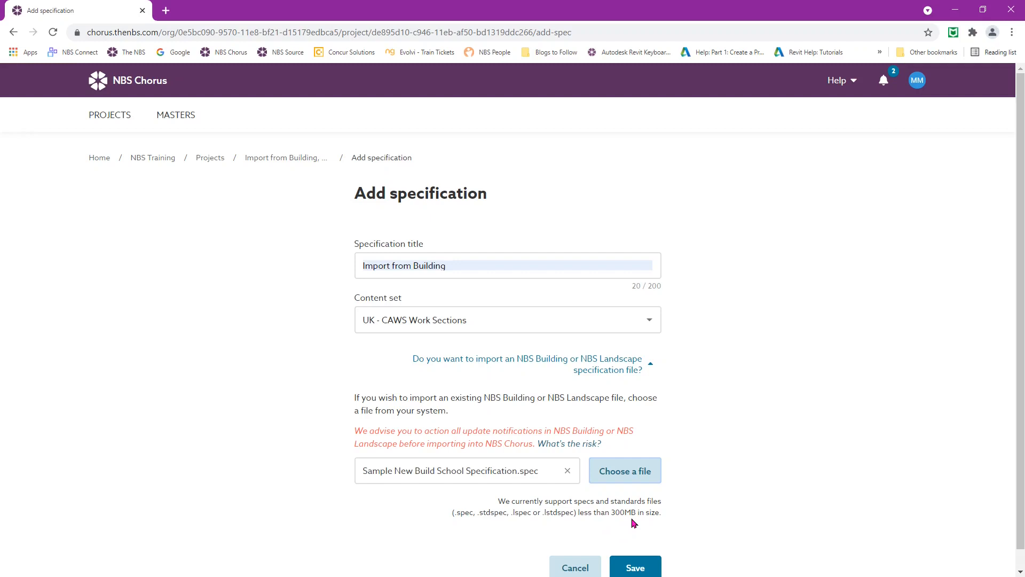
Save the Import from Building specification and dismiss the processing notice
scroll(697, 514, "down", 1)
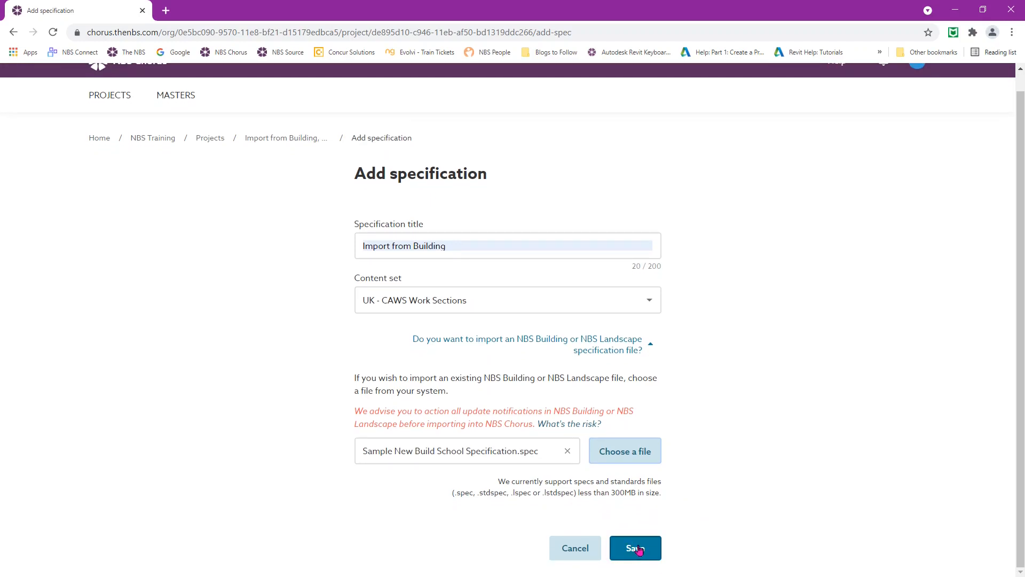
left_click(639, 550)
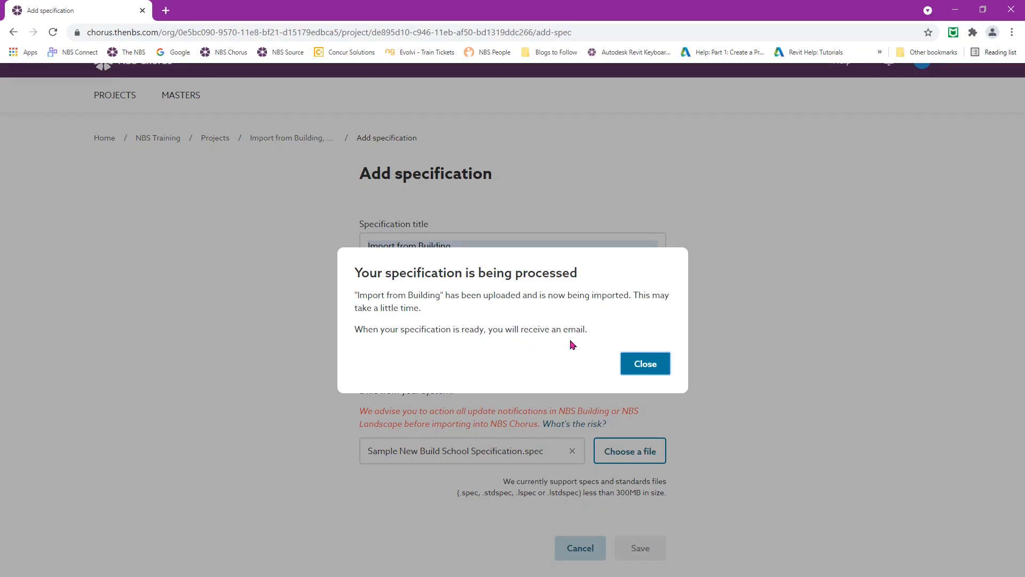
left_click(649, 368)
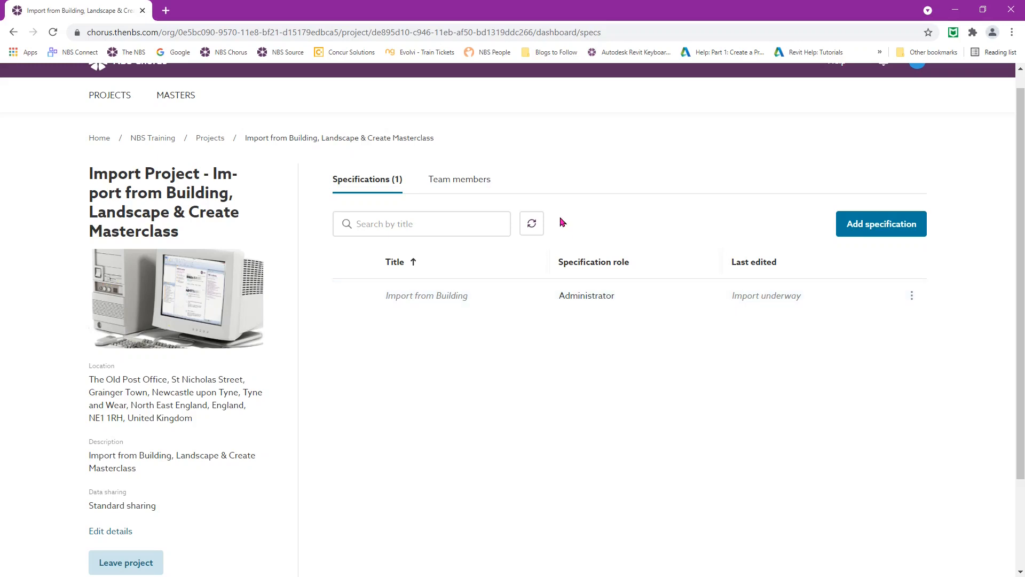
Refresh the specification list, check Import from Building's actions, then begin another specification
left_click(530, 224)
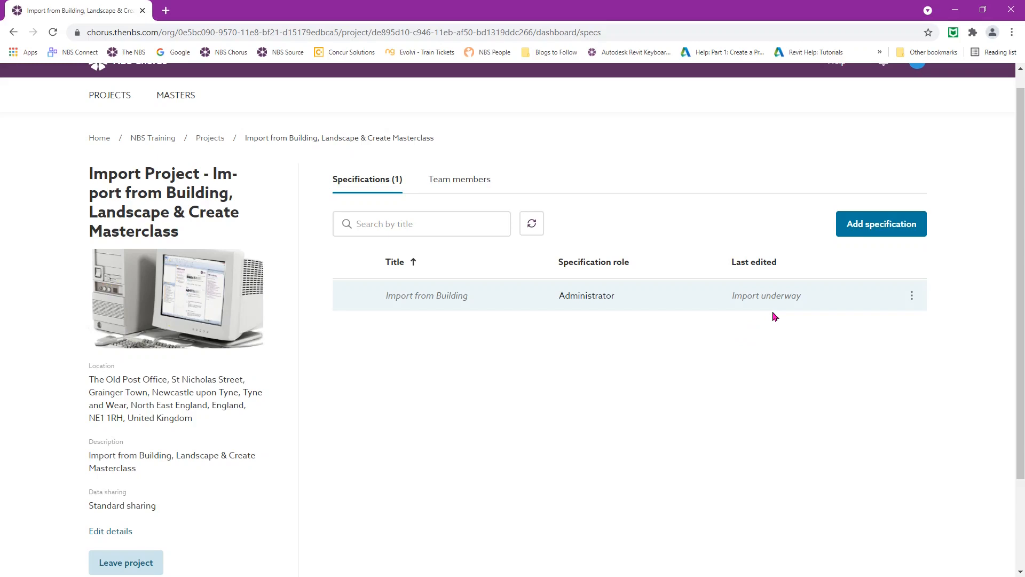
left_click(913, 297)
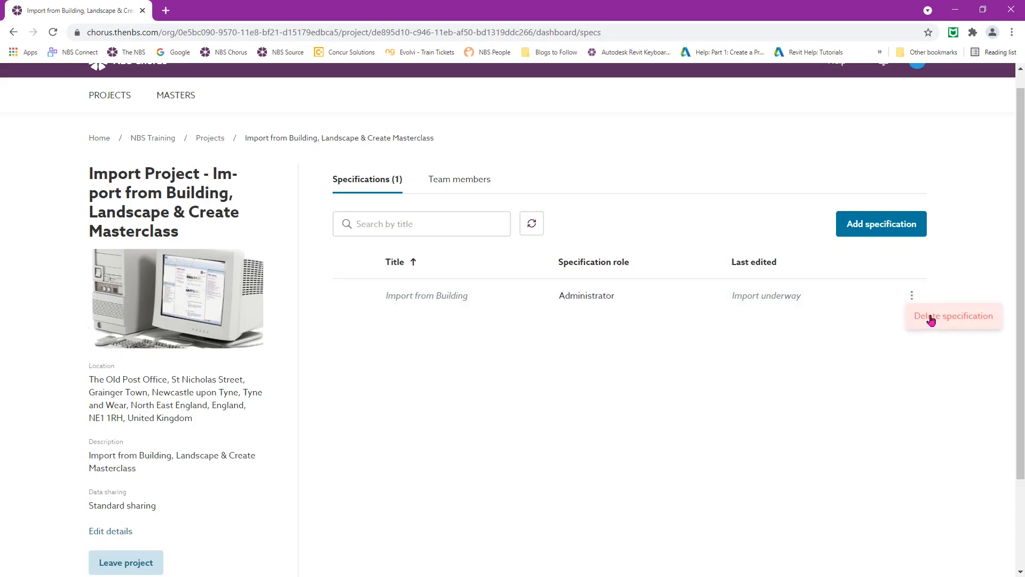
left_click(803, 317)
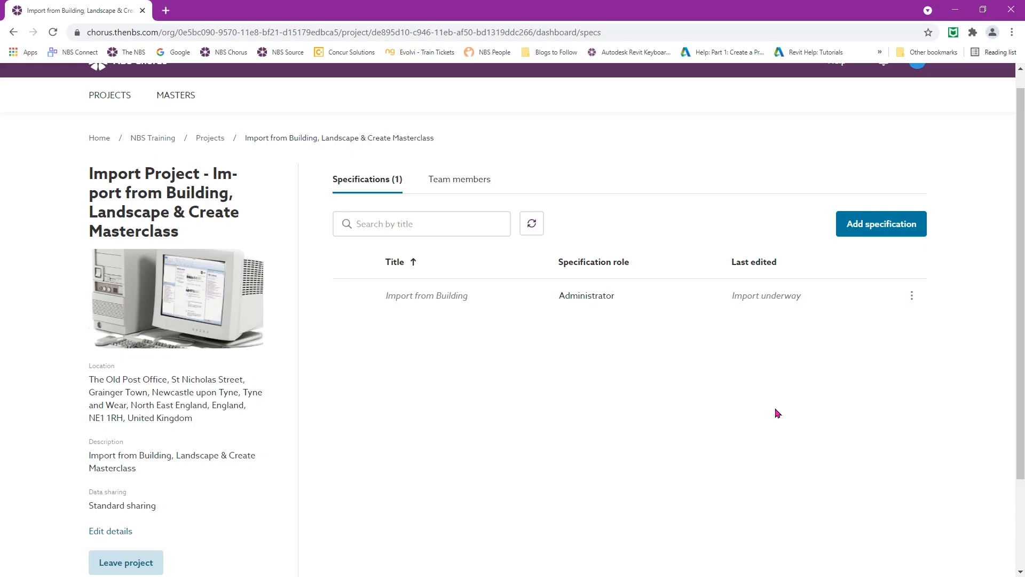
left_click(874, 230)
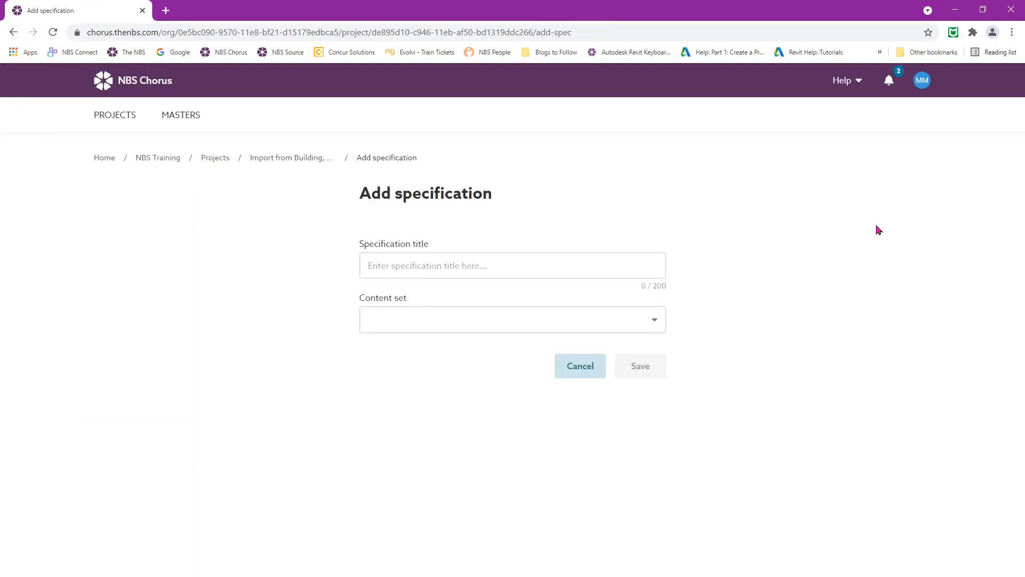
Title it 'Import from Create- Keeping NBS Codes' with UK - Uniclass 2015 Work Sections content set
left_click(487, 273)
type("Import from Create-")
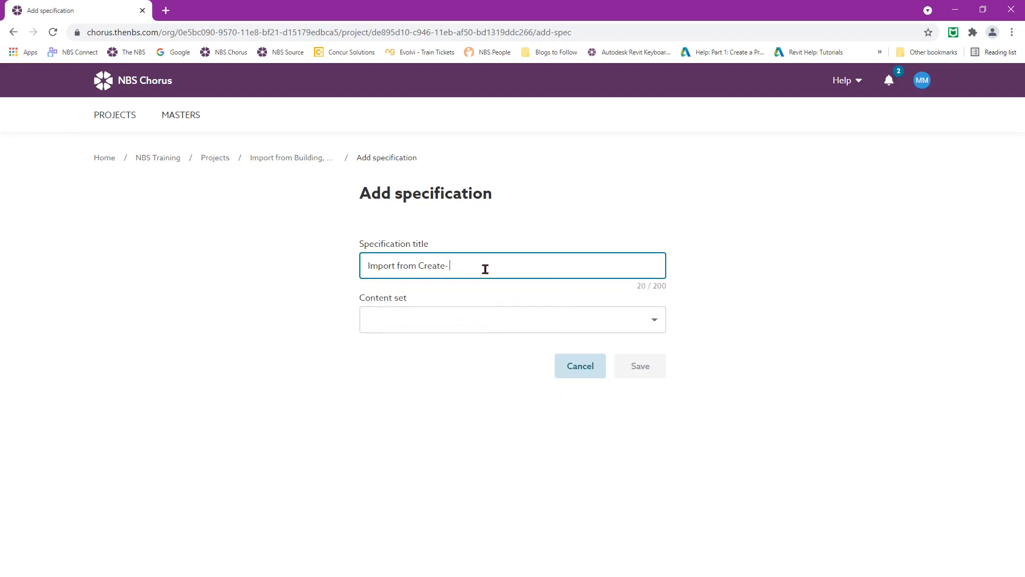
type(" Keeping NBS Codes")
left_click(452, 325)
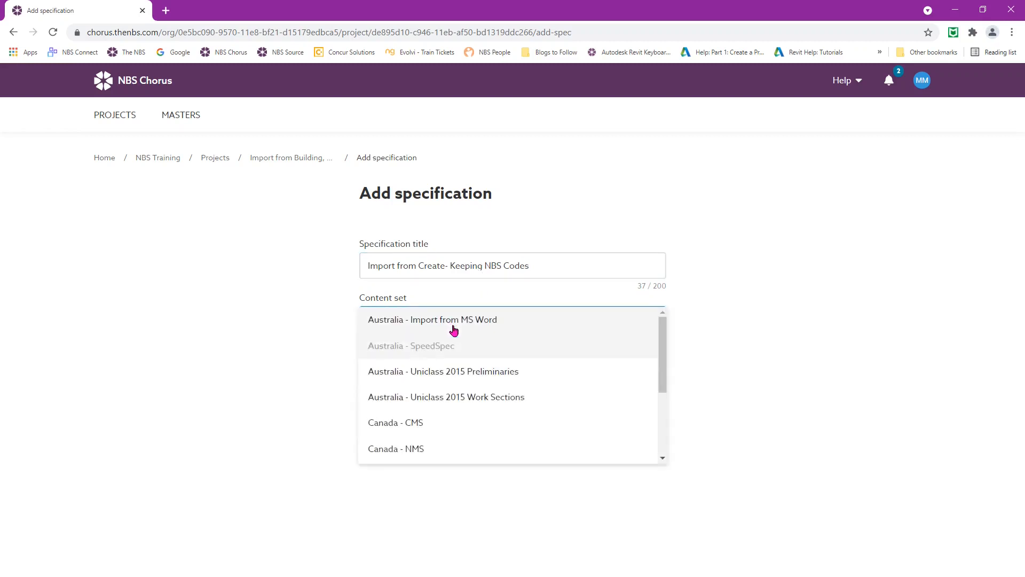
scroll(461, 395, "down", 1)
scroll(459, 394, "down", 4)
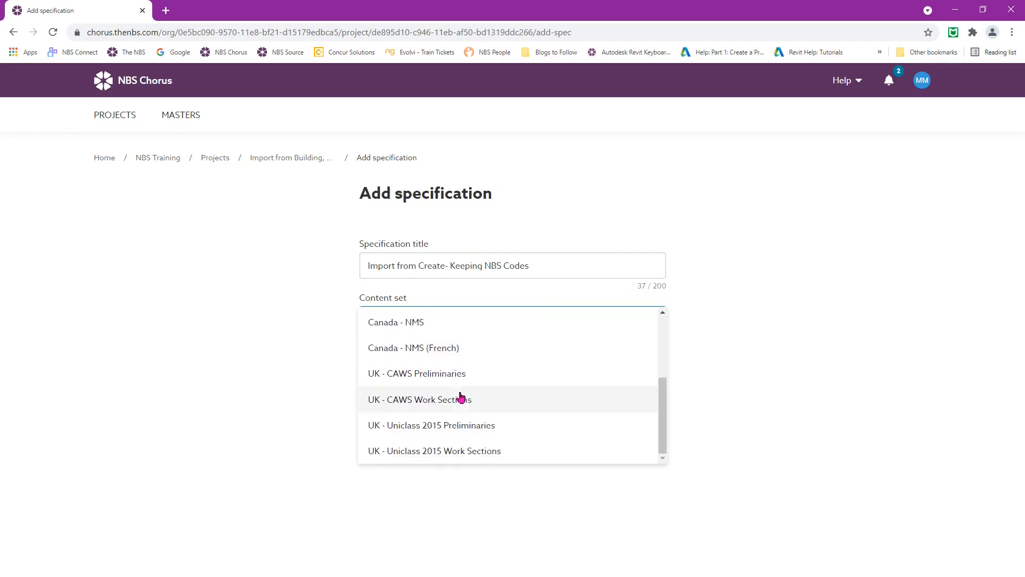
left_click(461, 453)
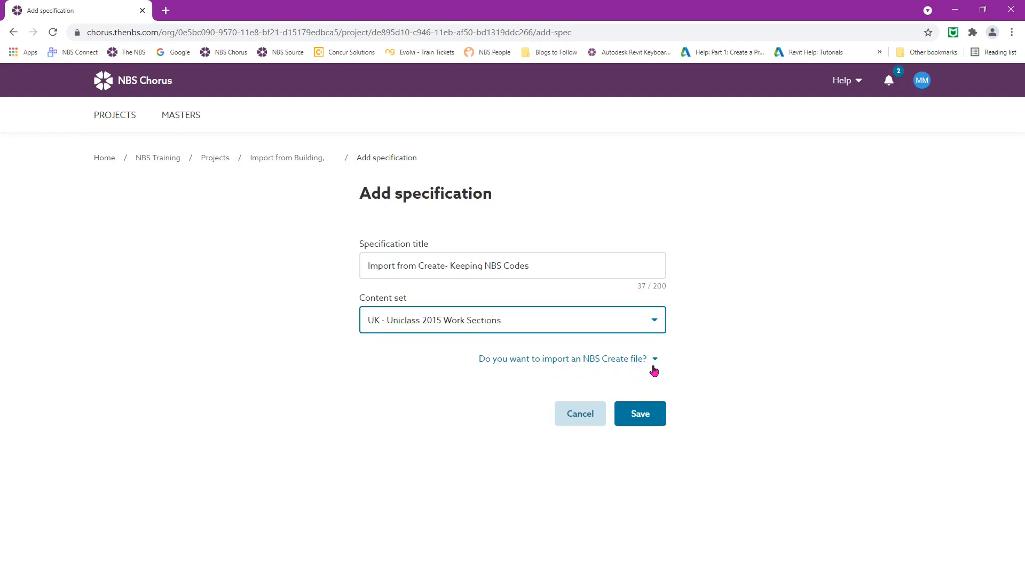
Expand the NBS Create file import section and browse for a .spex file
left_click(653, 359)
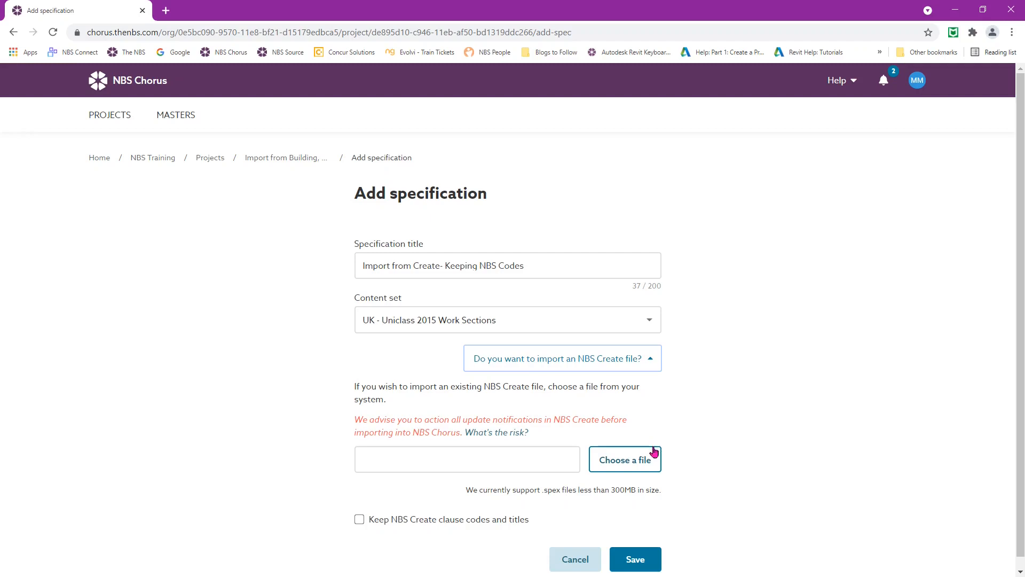
left_click(632, 464)
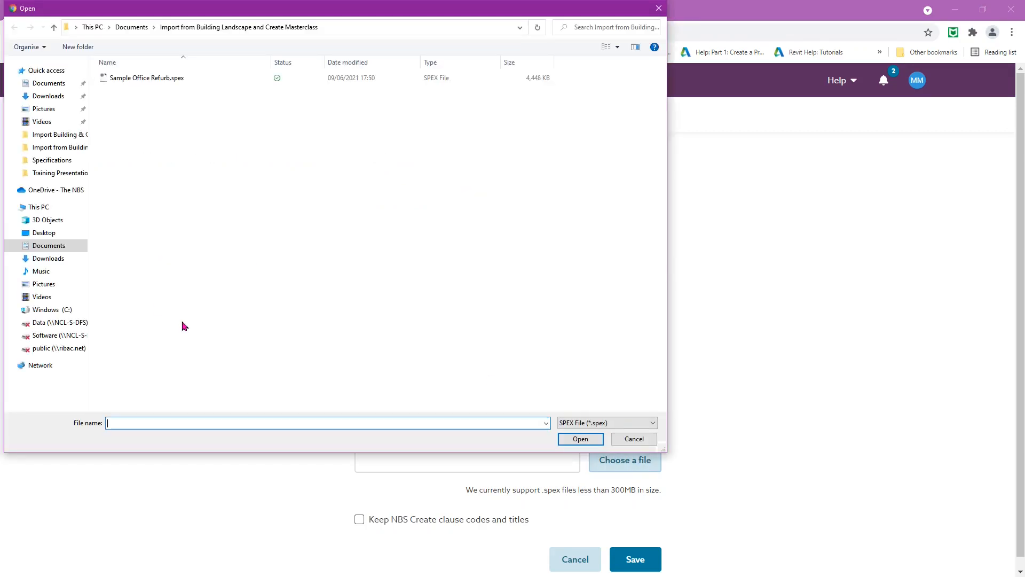
Select Sample Office Refurb.spex as the file to import
left_click(138, 80)
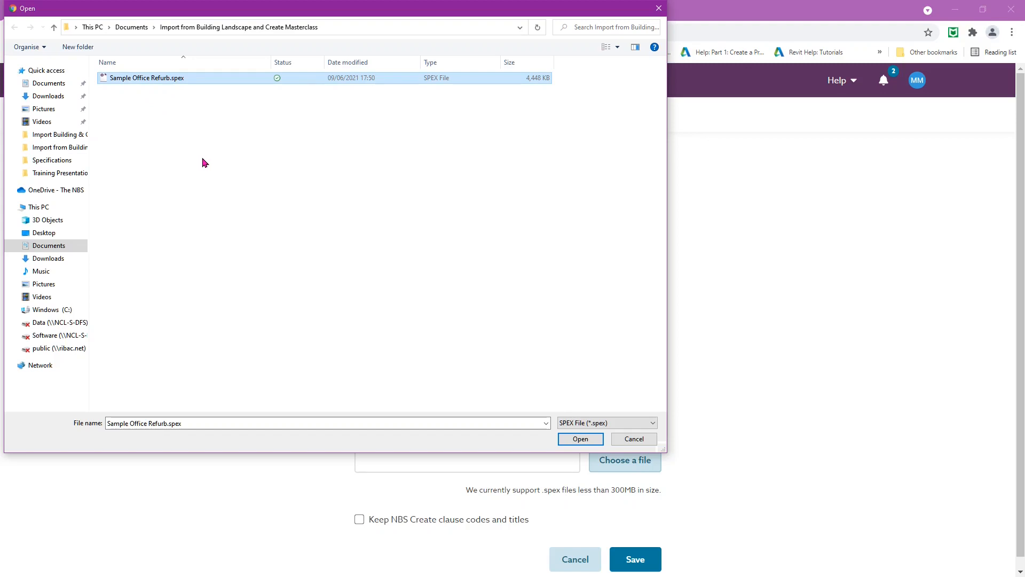
left_click(579, 439)
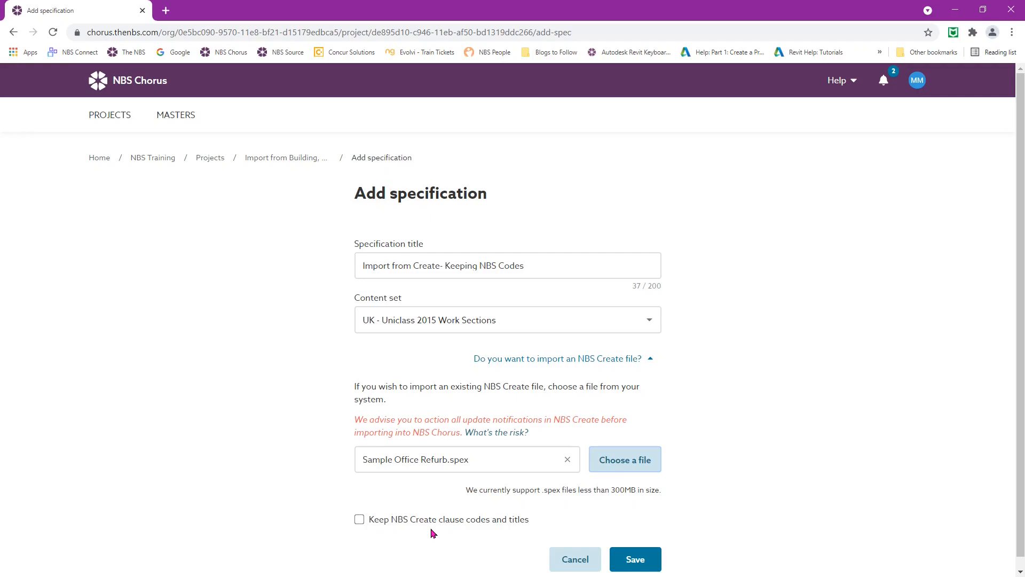
Keep the NBS Create clause codes and titles, then save to start the upload
left_click(359, 521)
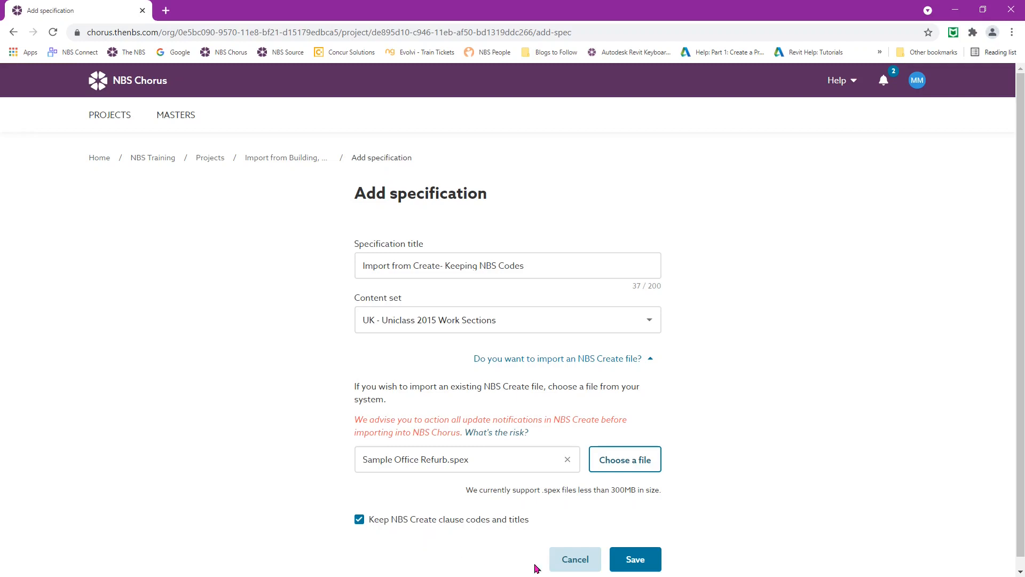
left_click(644, 564)
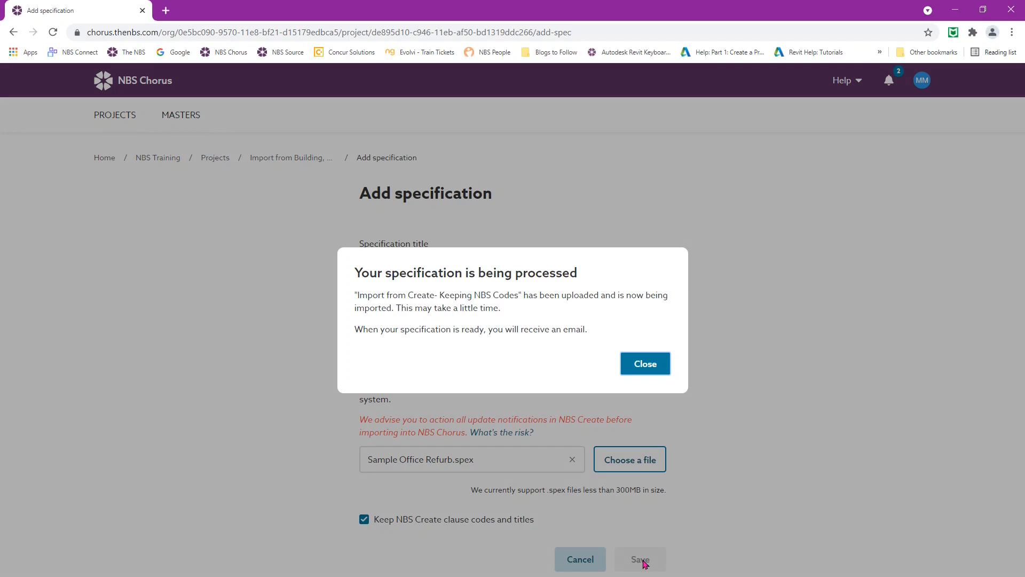
Close the processing notice and check the Import from Building row's actions menu without choosing anything
left_click(651, 363)
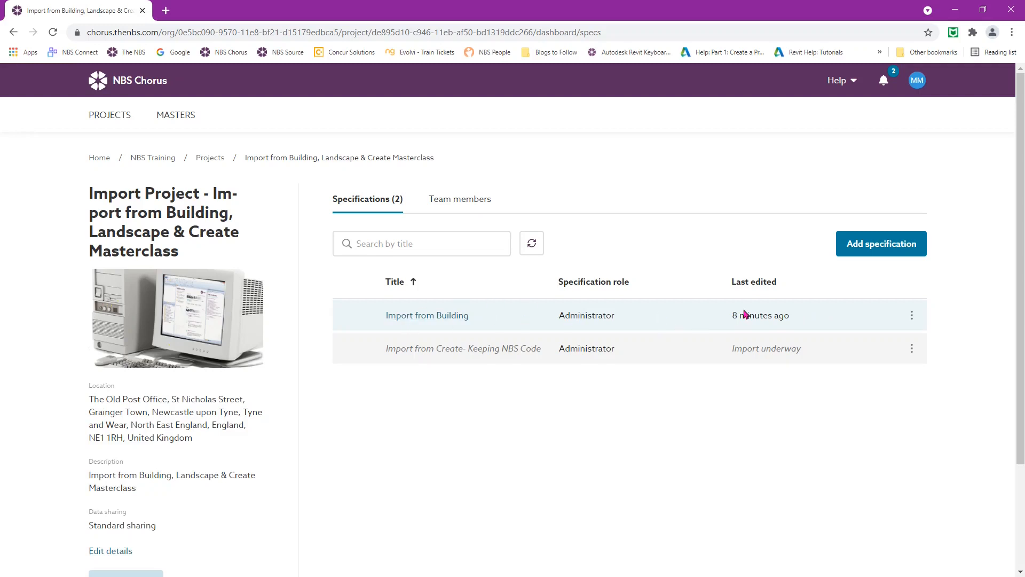
left_click(912, 316)
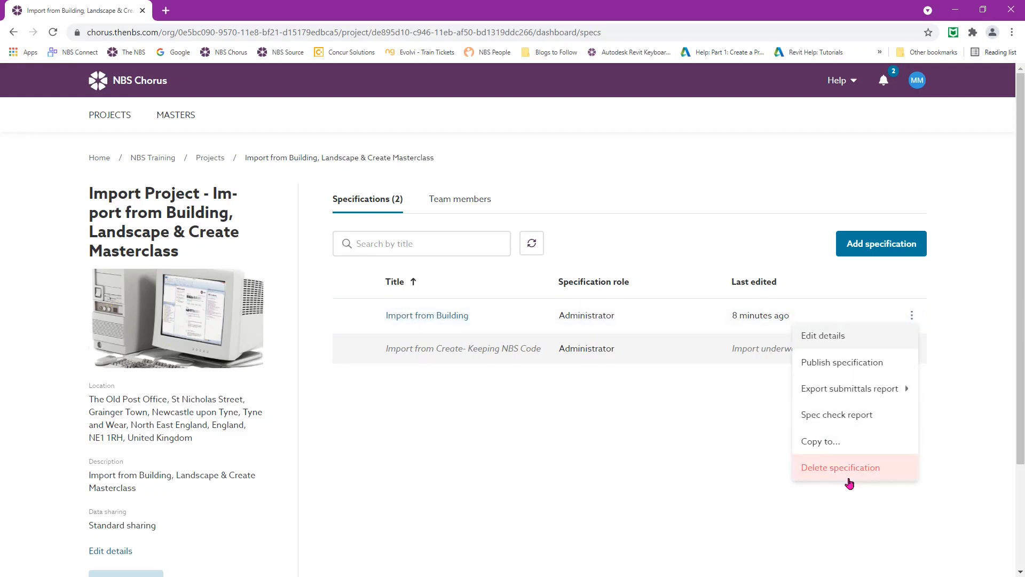
left_click(734, 412)
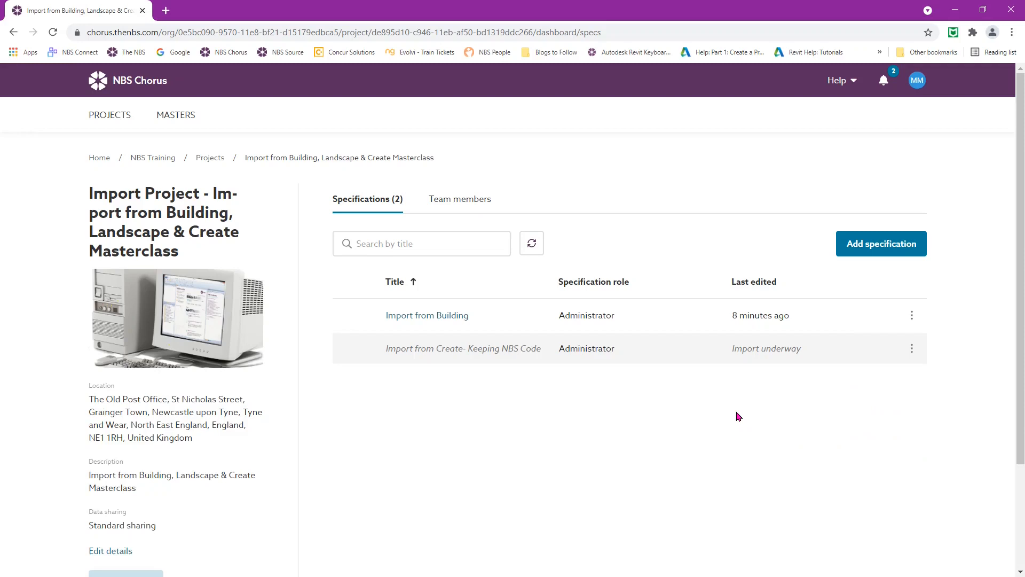
Add a new specification titled 'Import from Create - Updating Codes and Clause Titles'
left_click(871, 248)
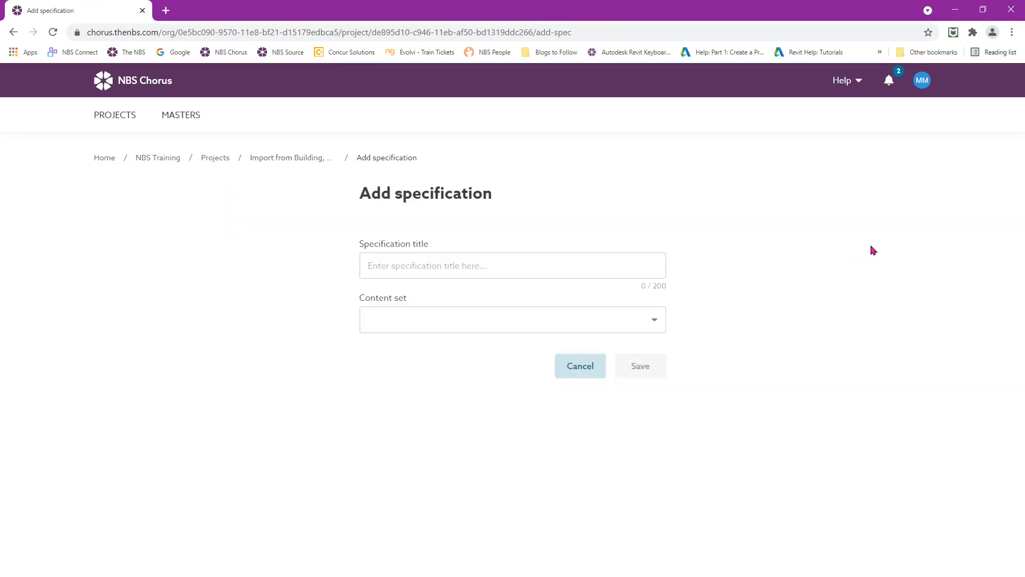
left_click(451, 262)
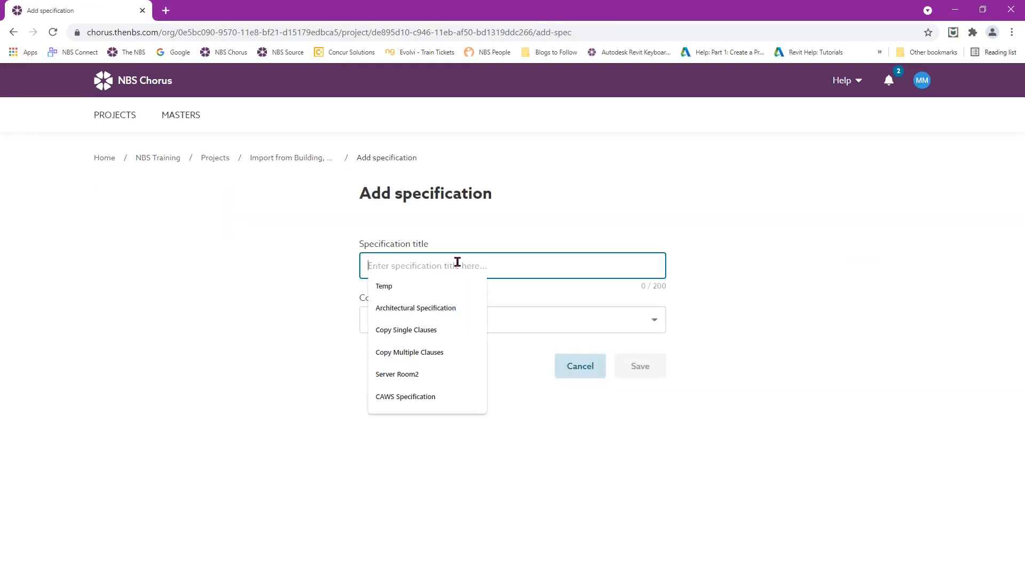
type("Imp")
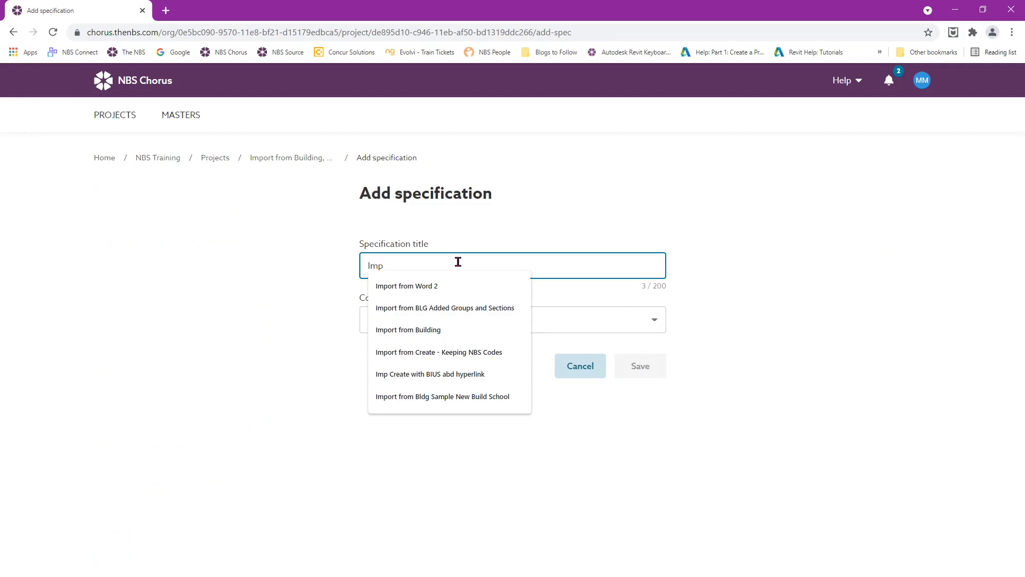
type("ort ")
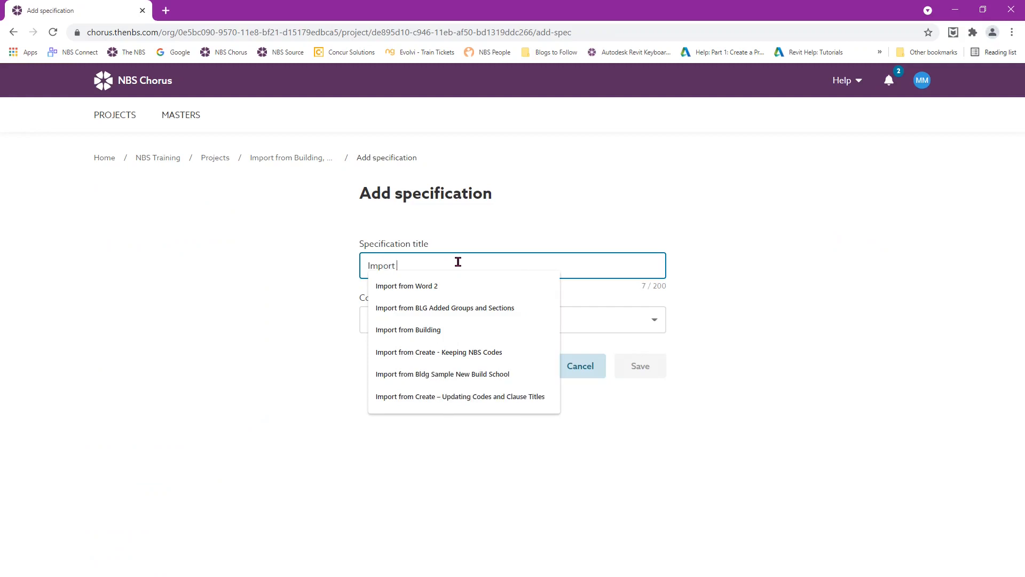
type("from Cr")
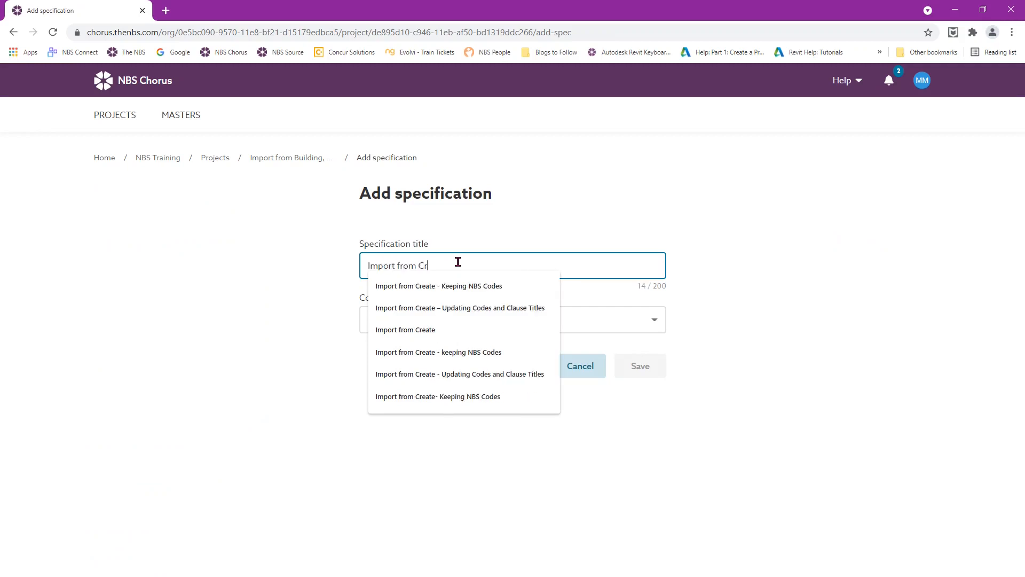
type("eate - ")
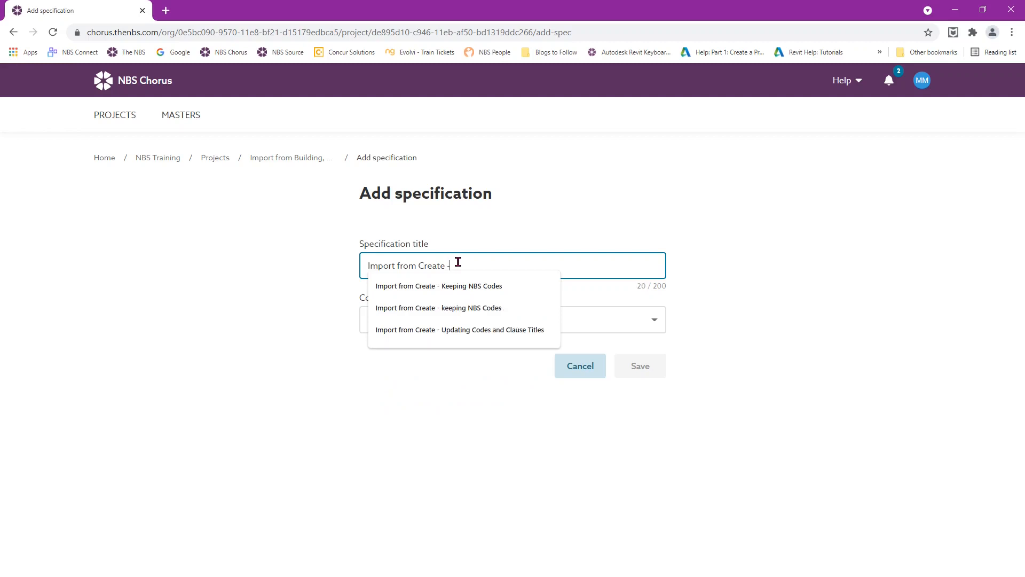
type("U")
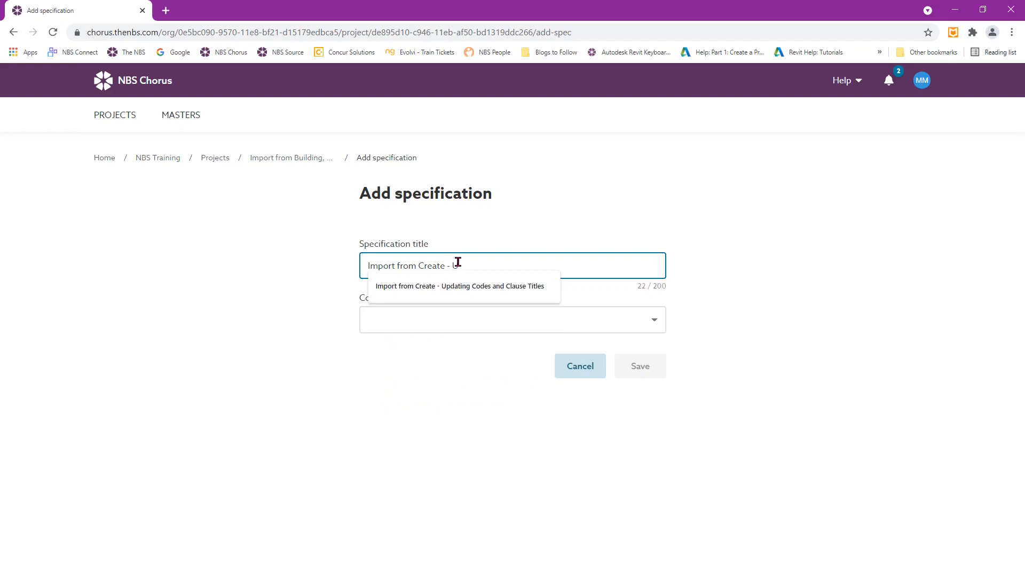
left_click(464, 285)
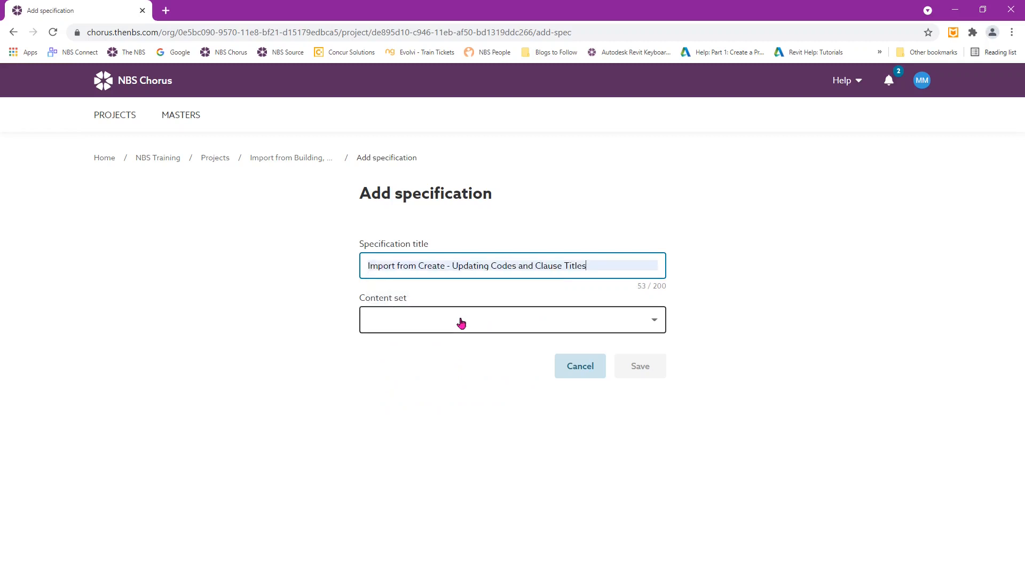
Choose the UK - Uniclass 2015 Work Sections content set and browse for an NBS Create file to import
left_click(457, 319)
scroll(465, 385, "down", 3)
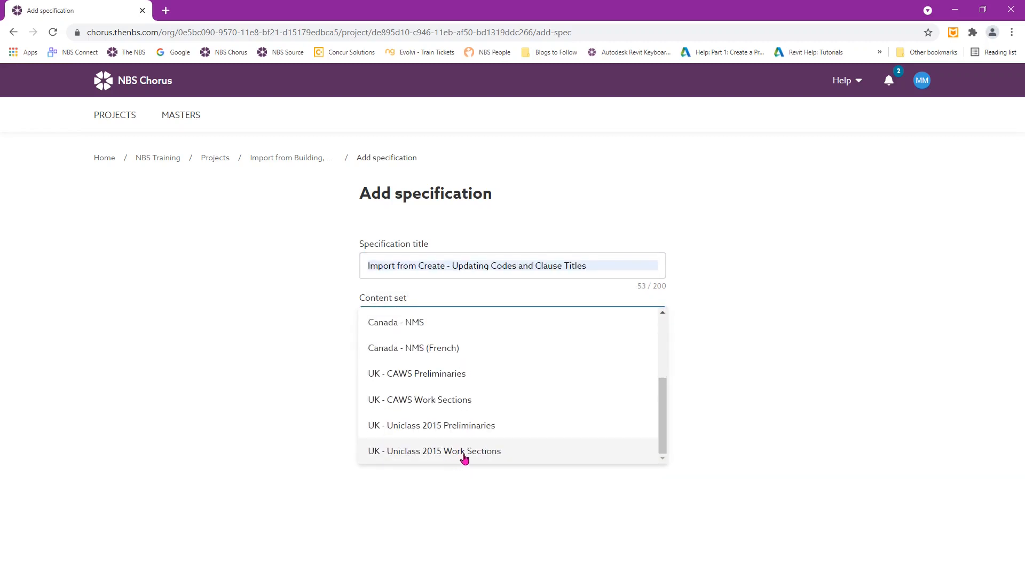
left_click(469, 451)
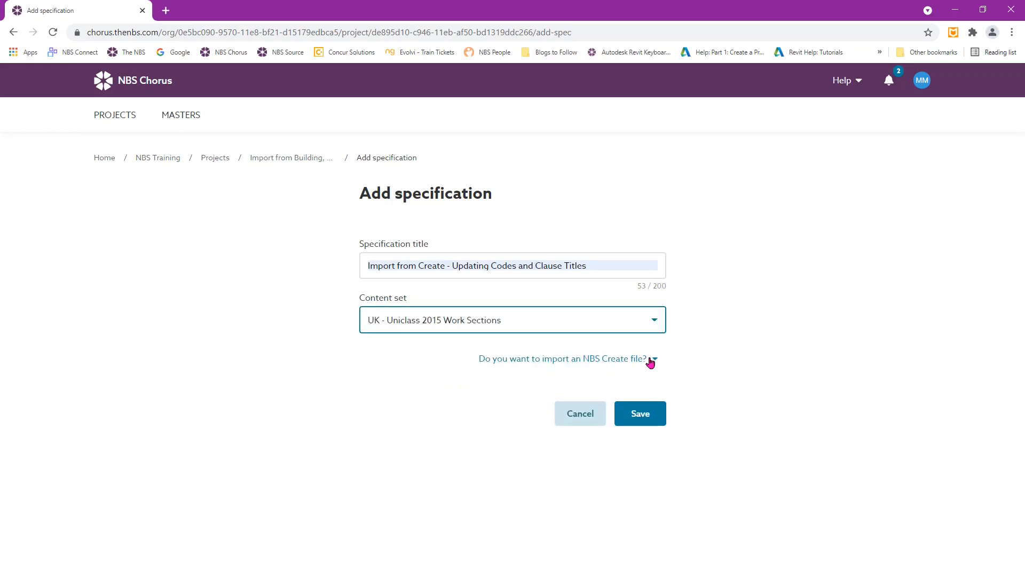
left_click(650, 363)
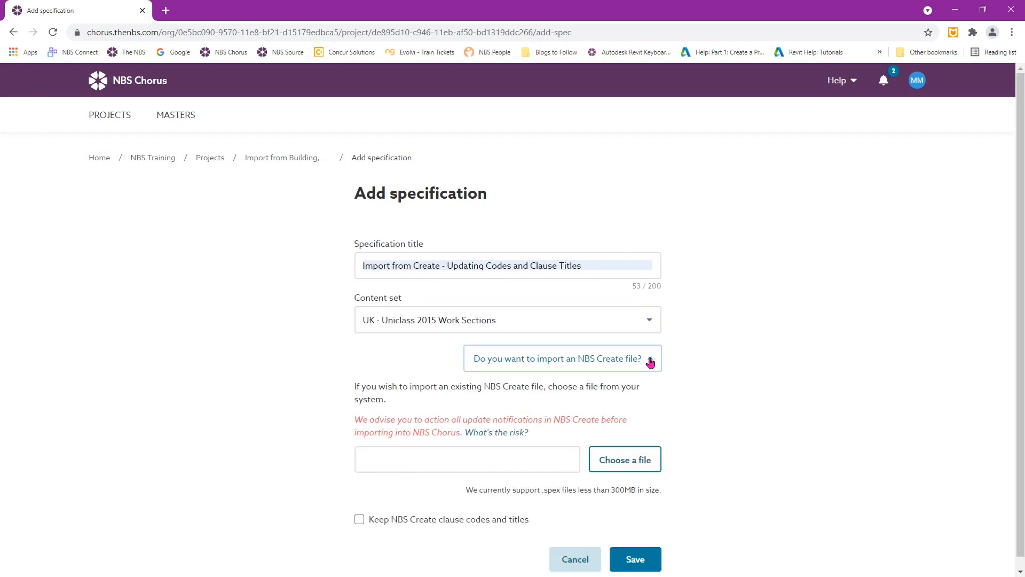
left_click(626, 468)
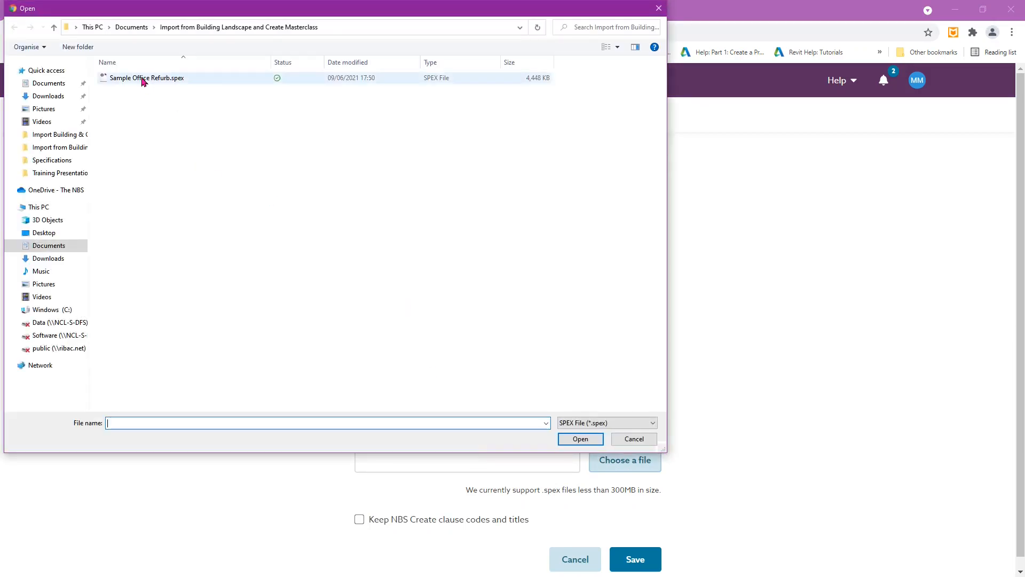
Attach Sample Office Refurb.spex as the NBS Create file to import
left_click(143, 79)
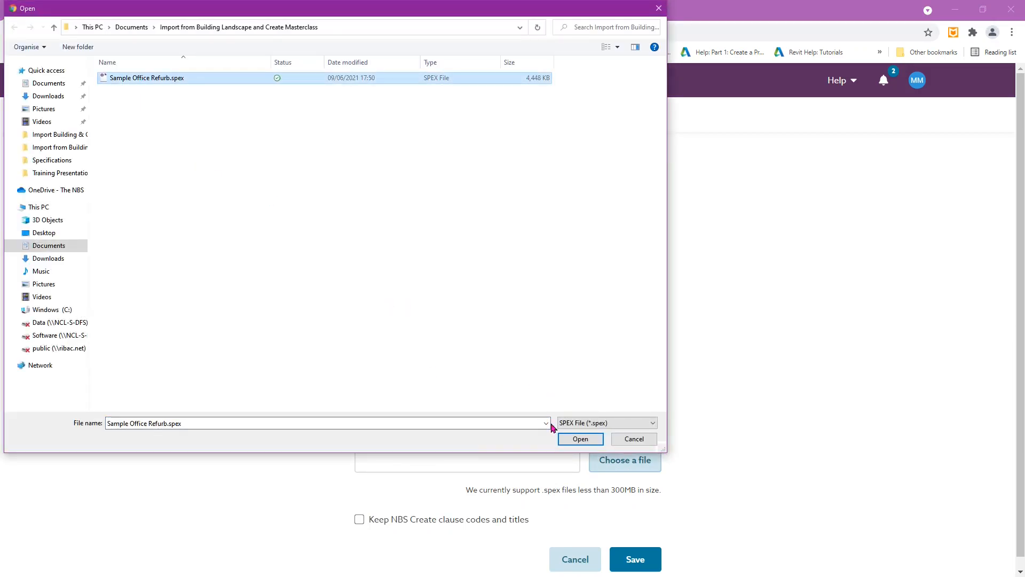
left_click(580, 439)
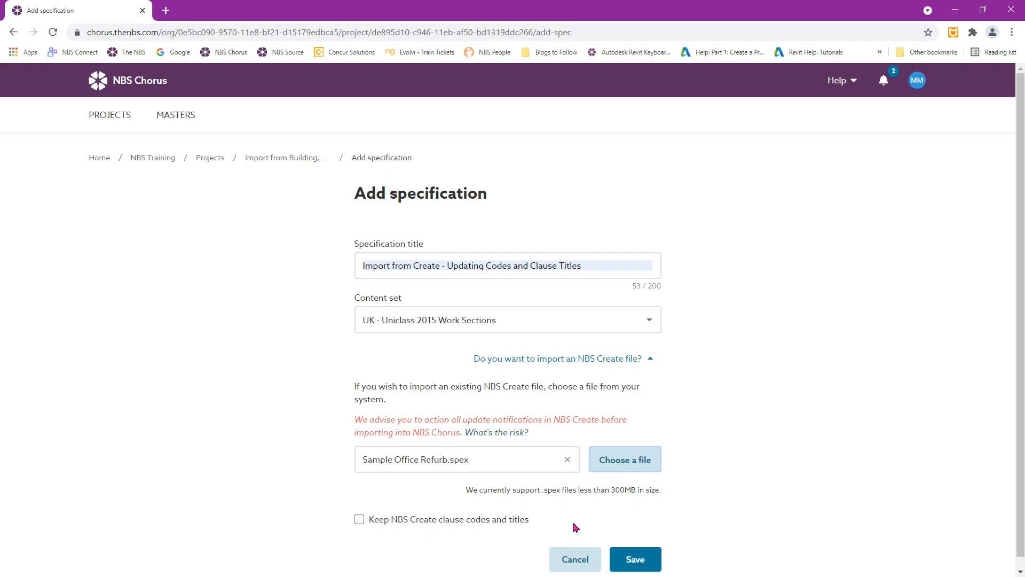
Save the specification to start the import, then close the processing notice
left_click(635, 558)
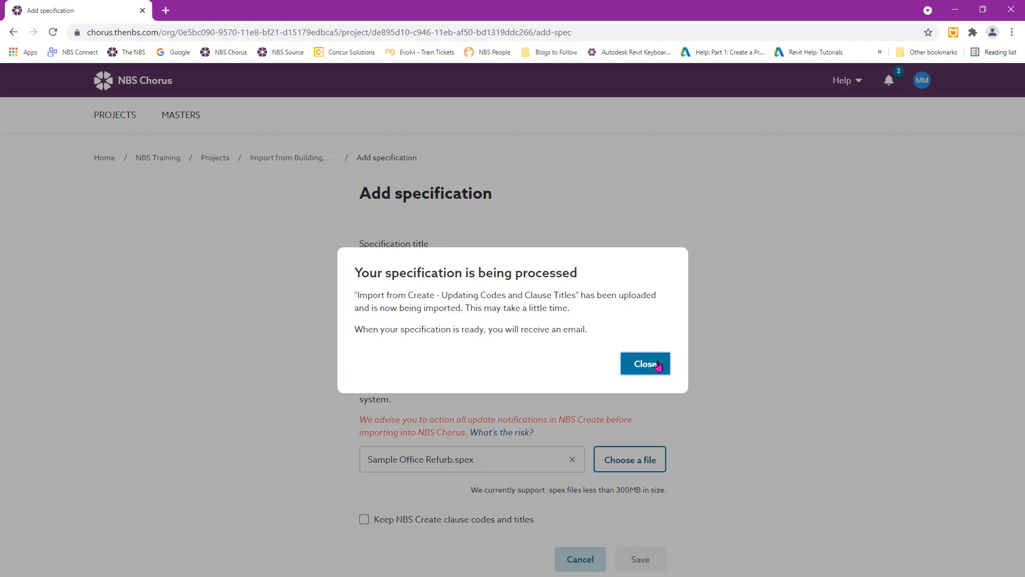
left_click(658, 366)
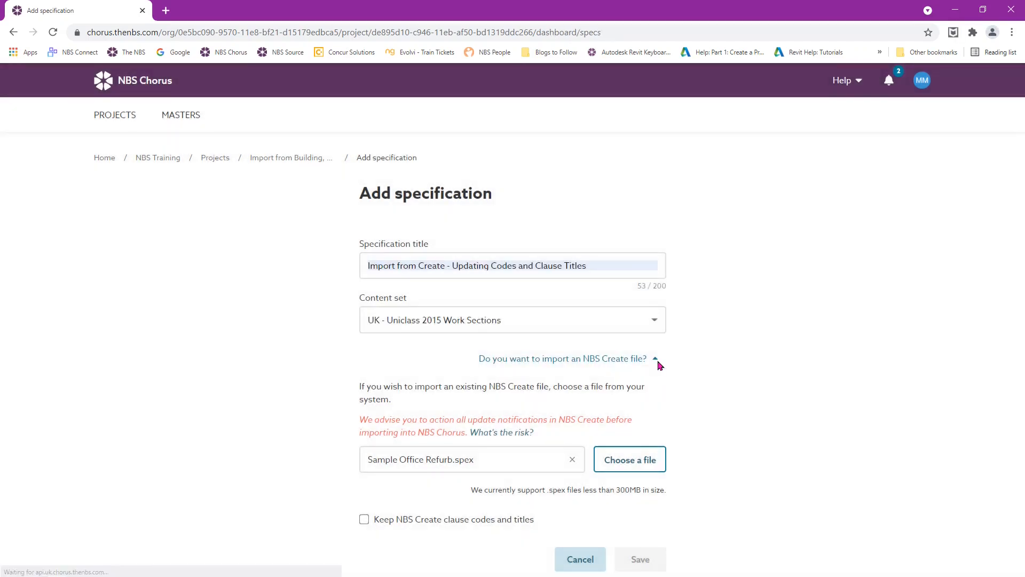
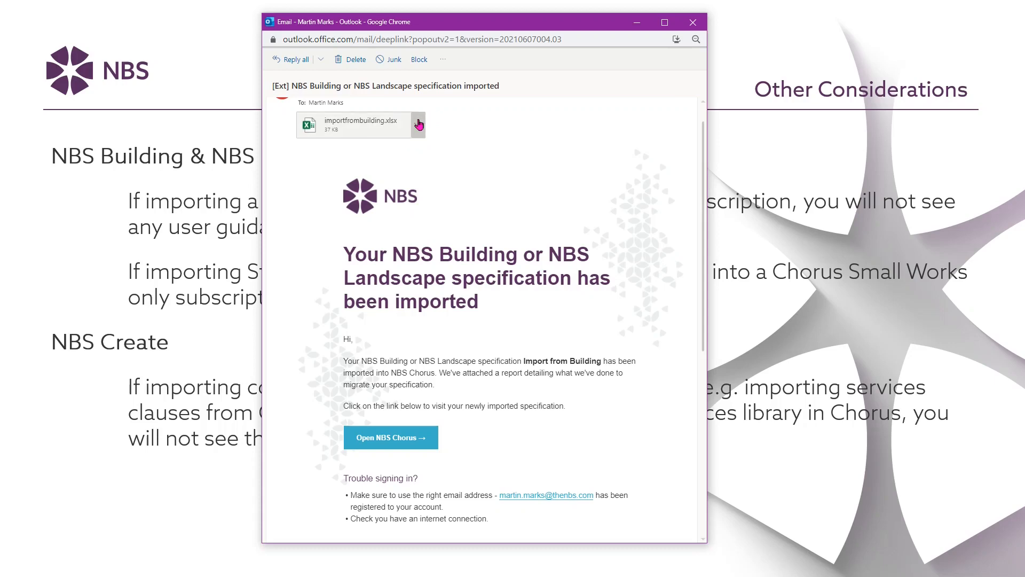
Open the importfrombuilding.xlsx attachment from Outlook in the Excel desktop app
left_click(416, 126)
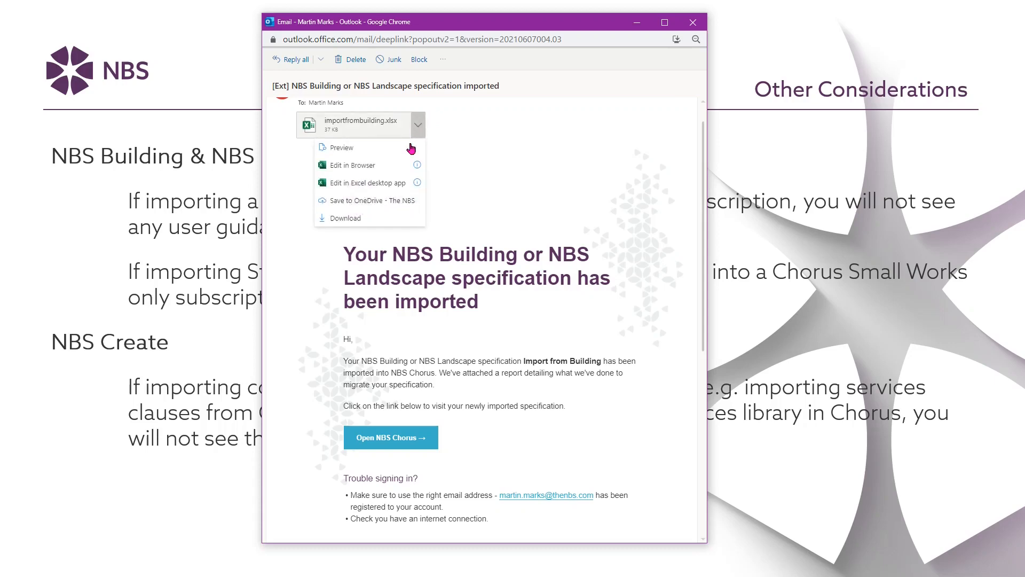
left_click(388, 184)
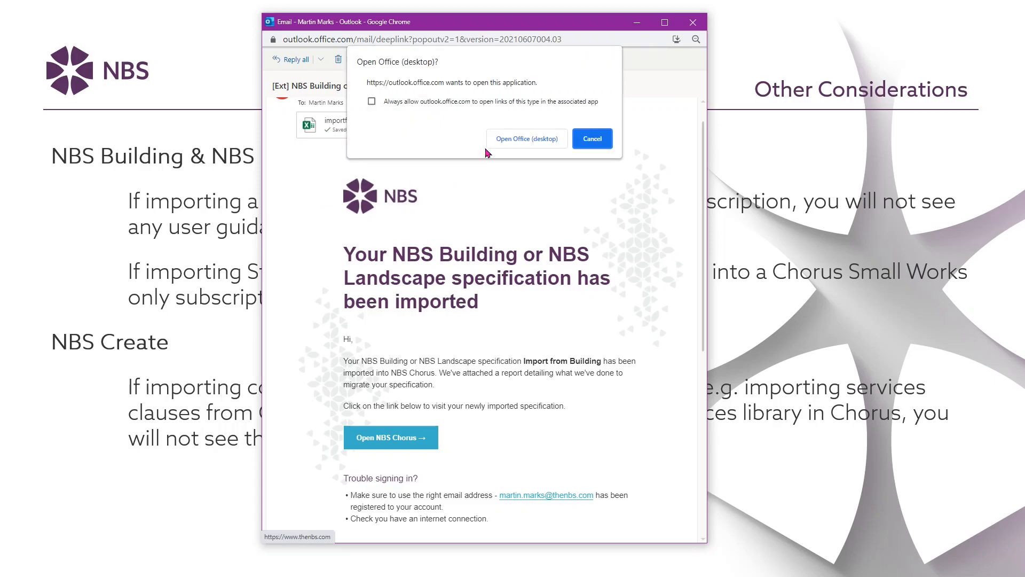
left_click(510, 138)
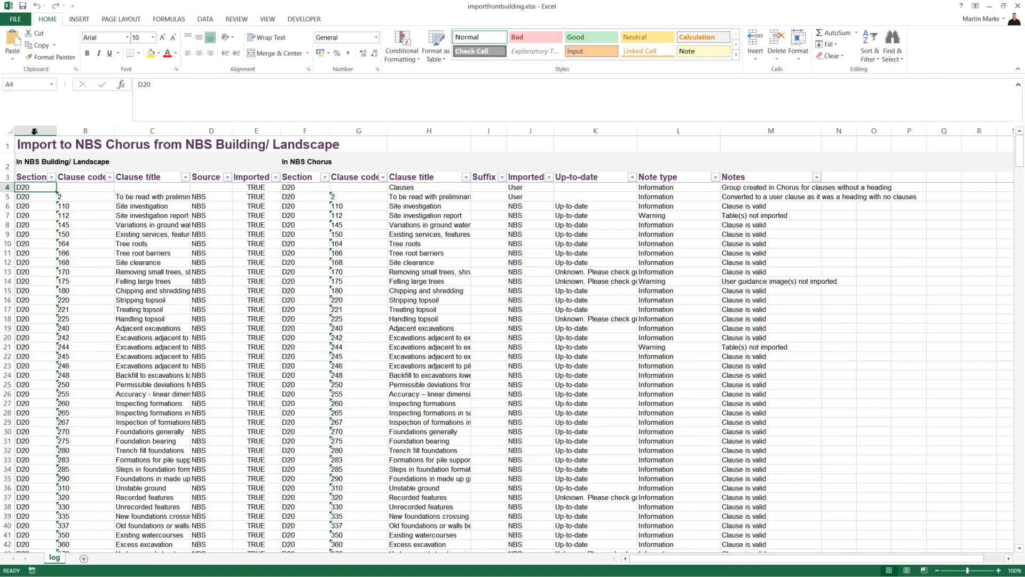
left_click_drag(33, 131, 252, 128)
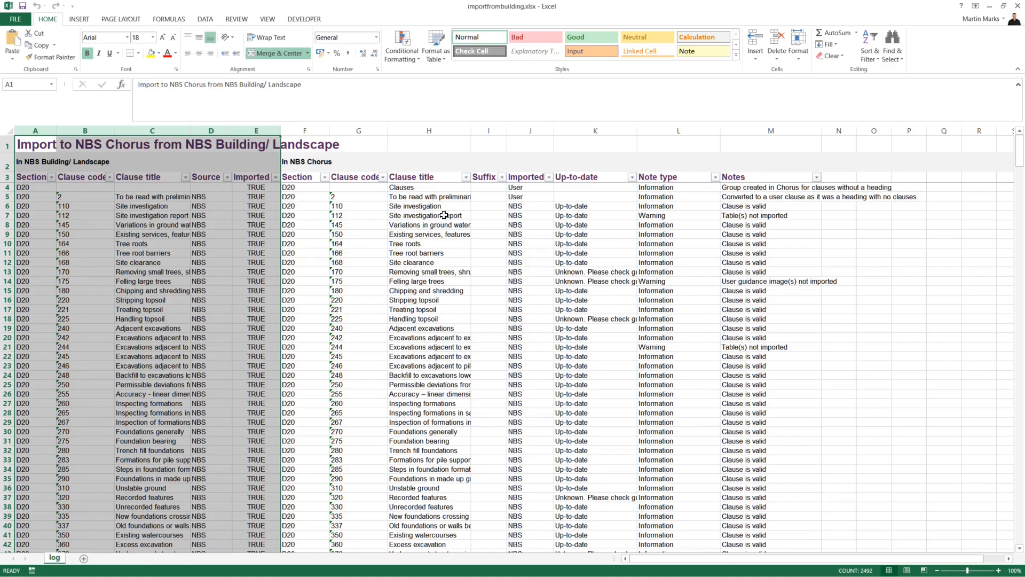
left_click_drag(308, 133, 760, 124)
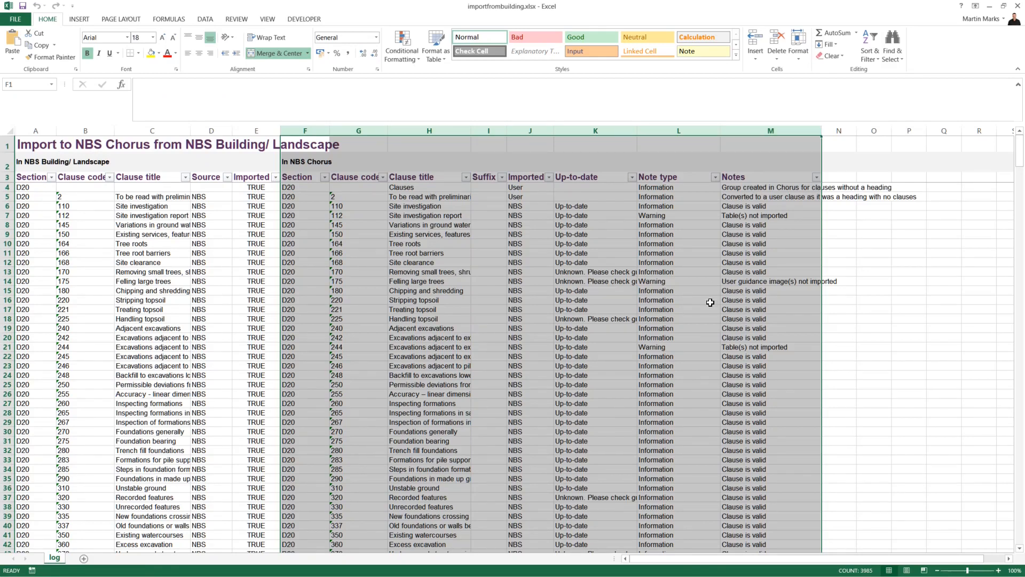
left_click(729, 375)
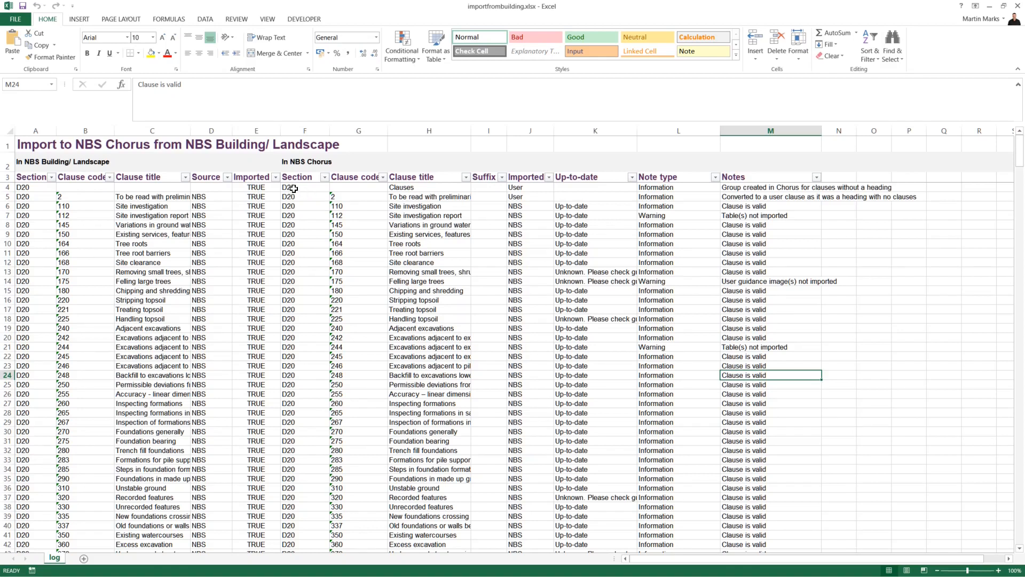
Check the Imported column (E) filter list to confirm it holds only TRUE
left_click(276, 177)
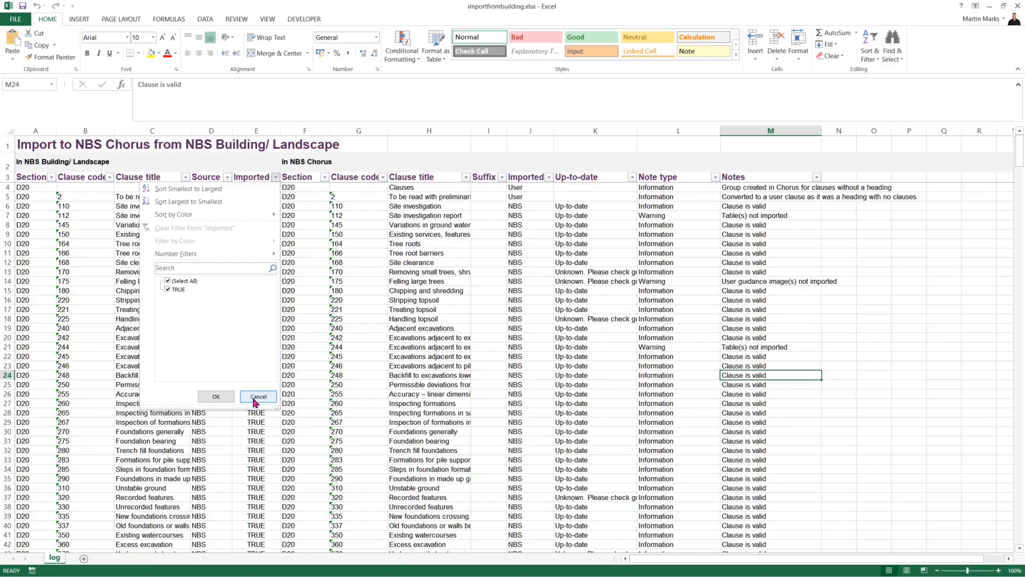
Dismiss the Imported column's filter list without applying any filter
left_click(257, 397)
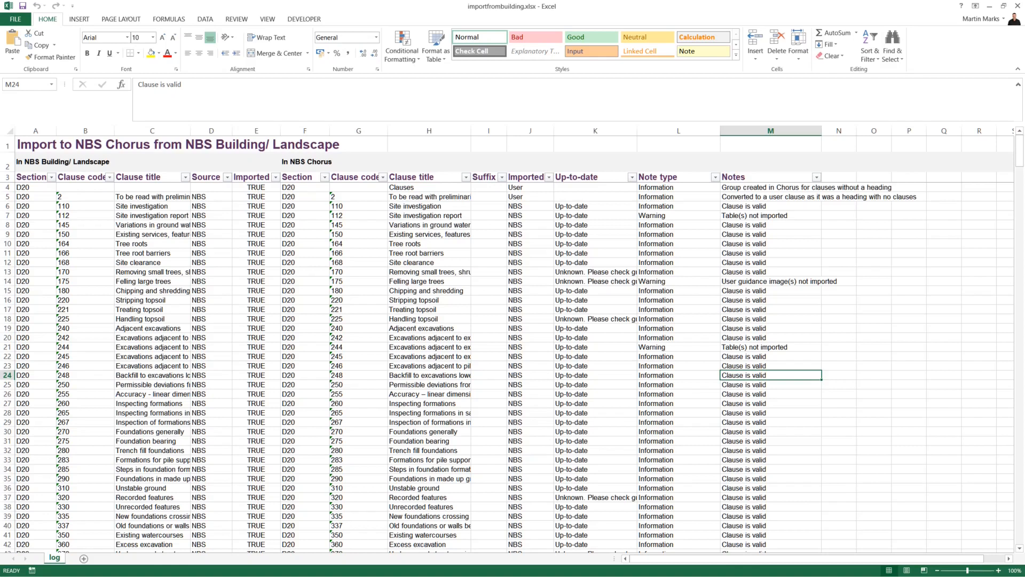
Open the NBS Create email's sample20office20refurb(1).xlsx report in desktop Excel, always allowing the site
left_click_drag(1015, 0, 516, 43)
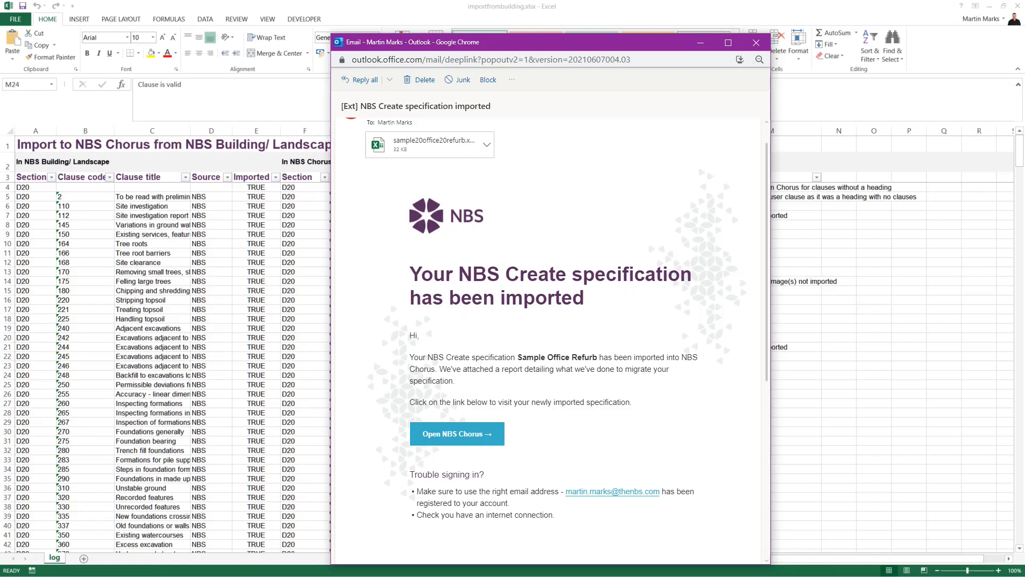
left_click(486, 145)
left_click(453, 203)
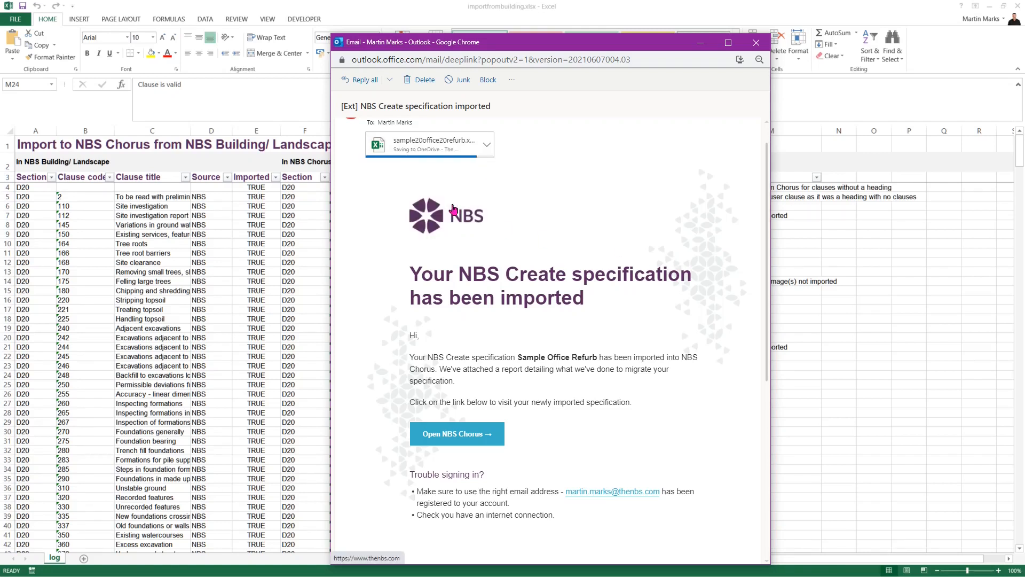
left_click(438, 122)
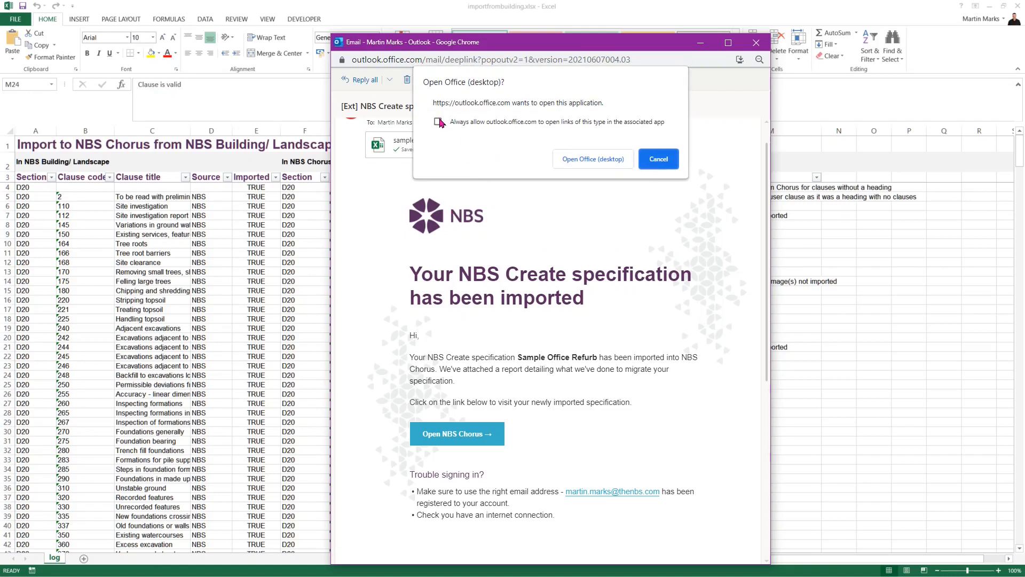
left_click(569, 160)
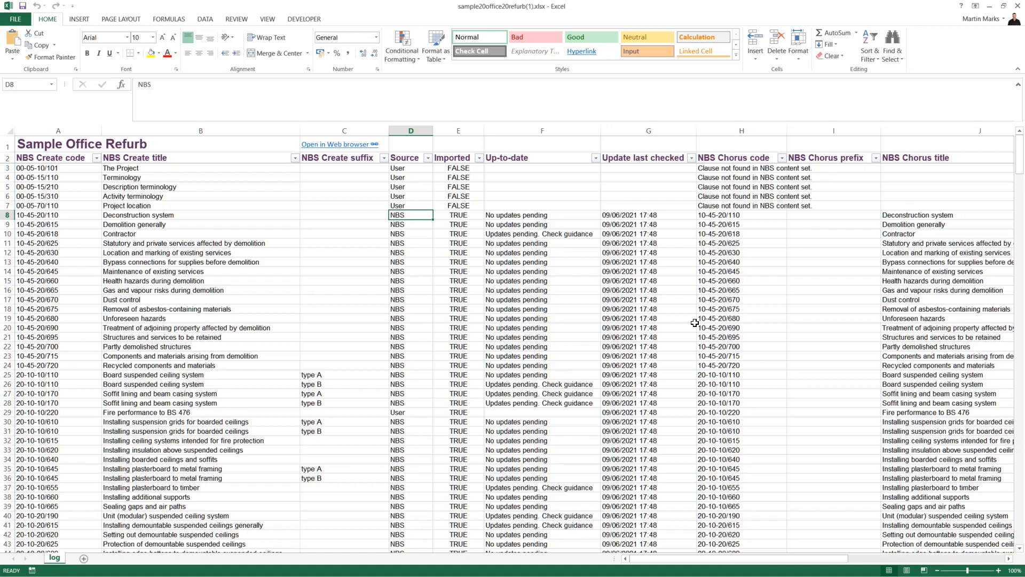
left_click_drag(70, 130, 630, 129)
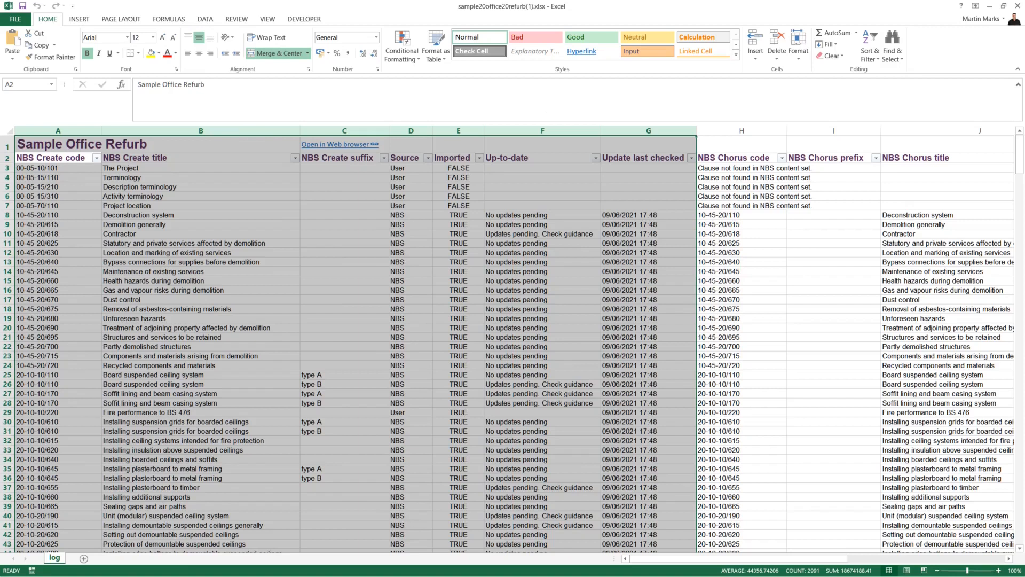
left_click(828, 206)
left_click_drag(732, 128, 938, 148)
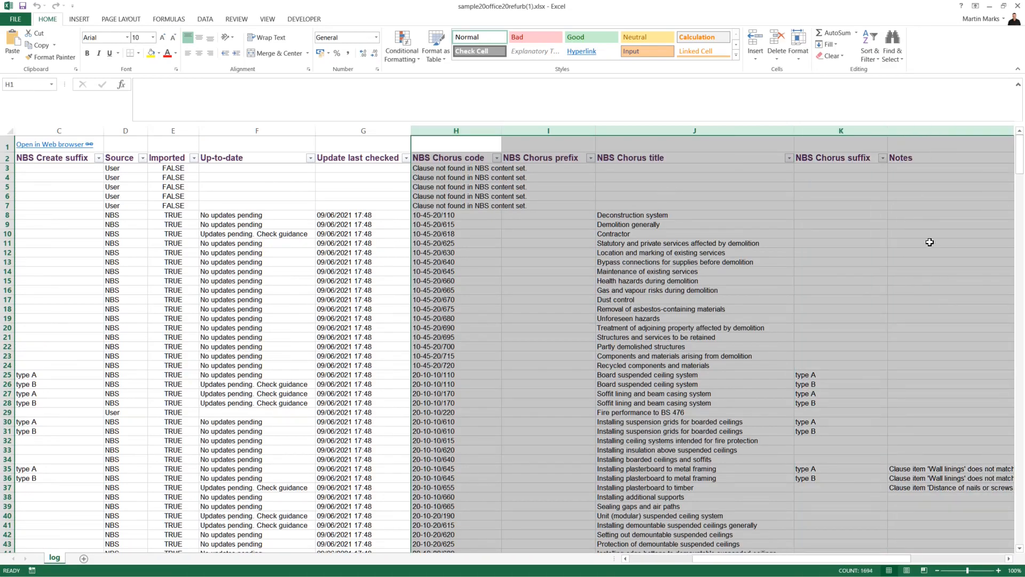
left_click(524, 253)
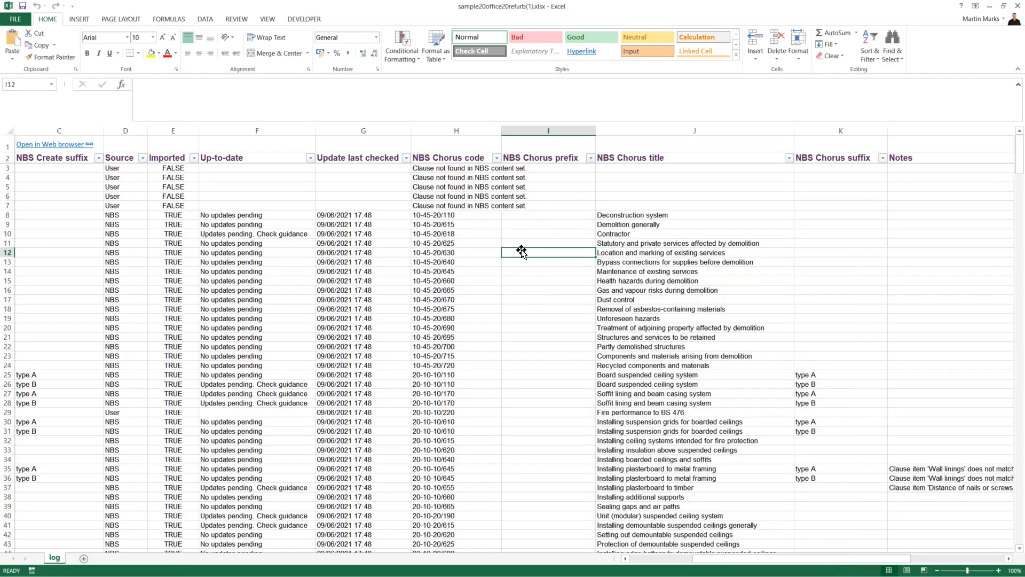
key("ctrl+Home")
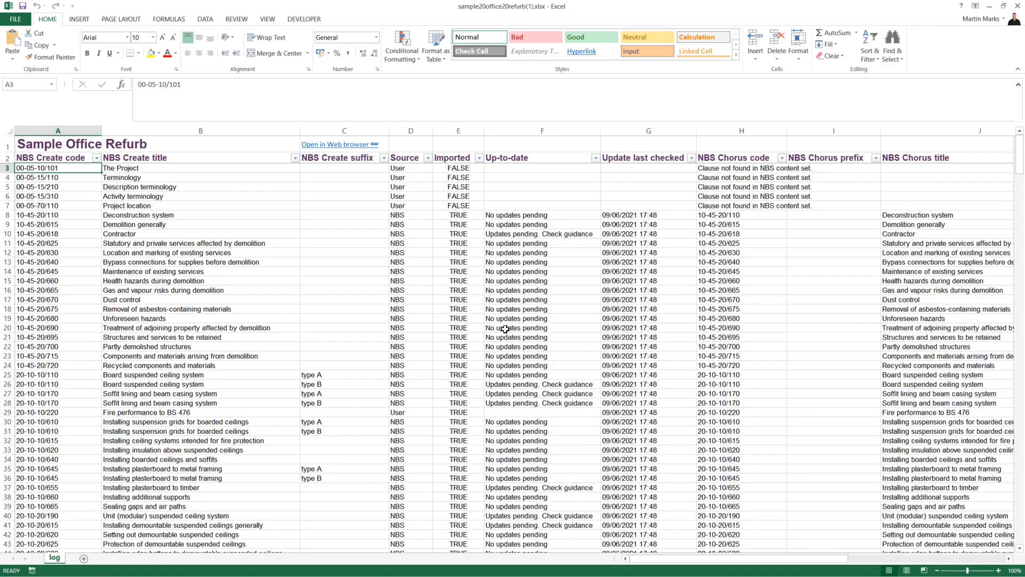
Filter Imported to FALSE, showing five 'Clause not found in NBS content set' rows, then clear it
left_click(479, 159)
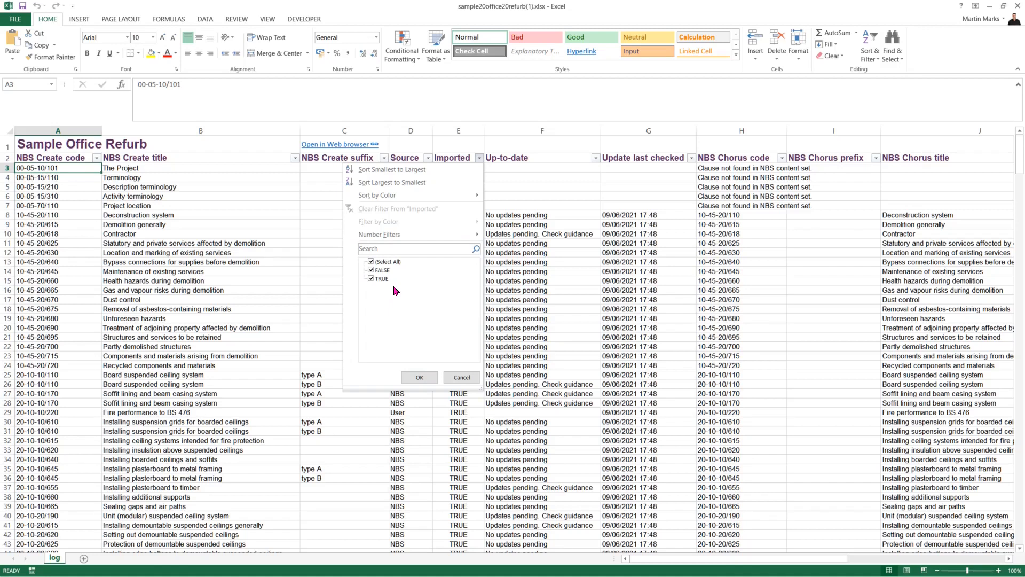
left_click(373, 279)
left_click(418, 378)
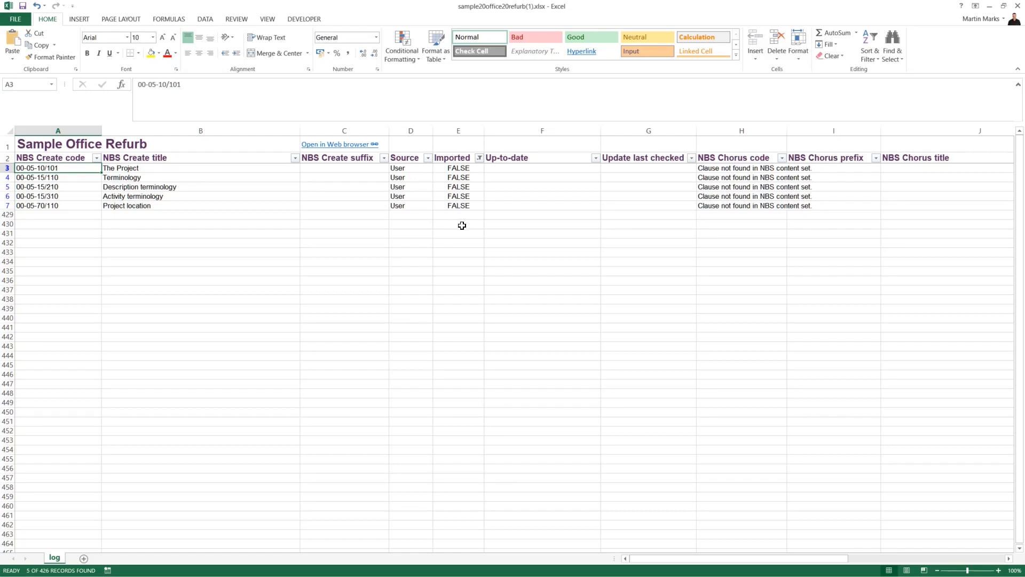
left_click(479, 158)
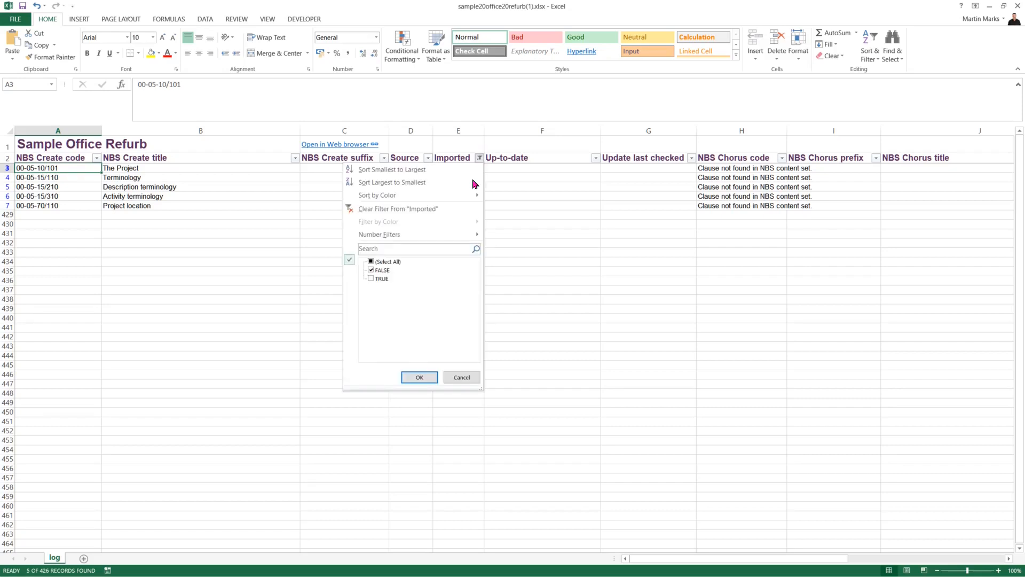
left_click(411, 209)
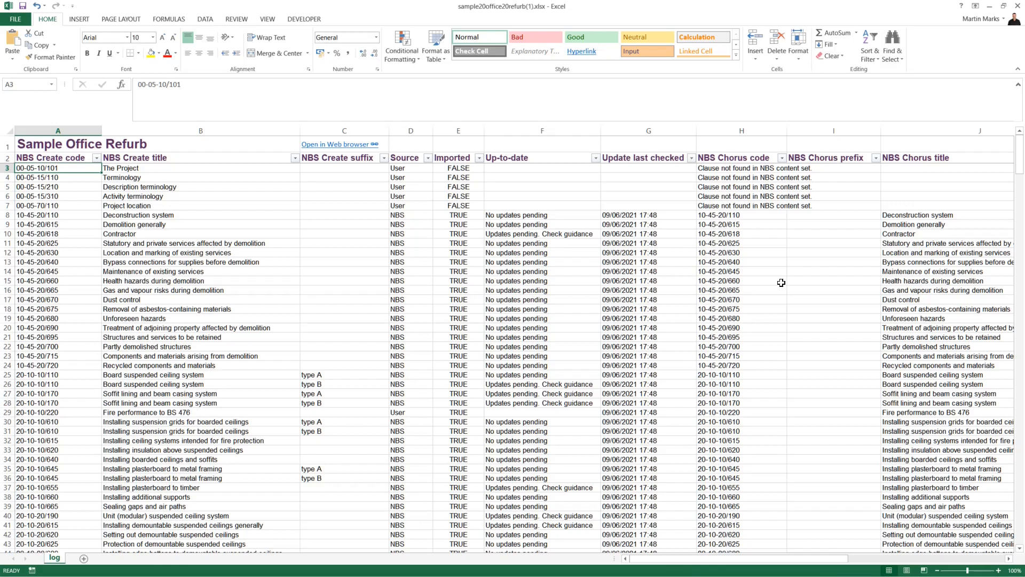
left_click(913, 215)
key("Right")
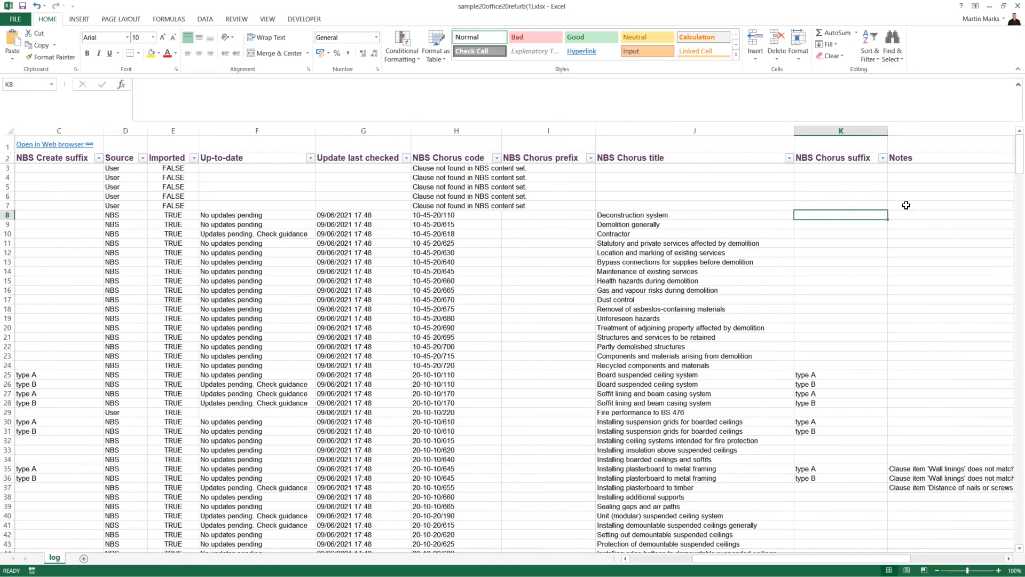
key("Right")
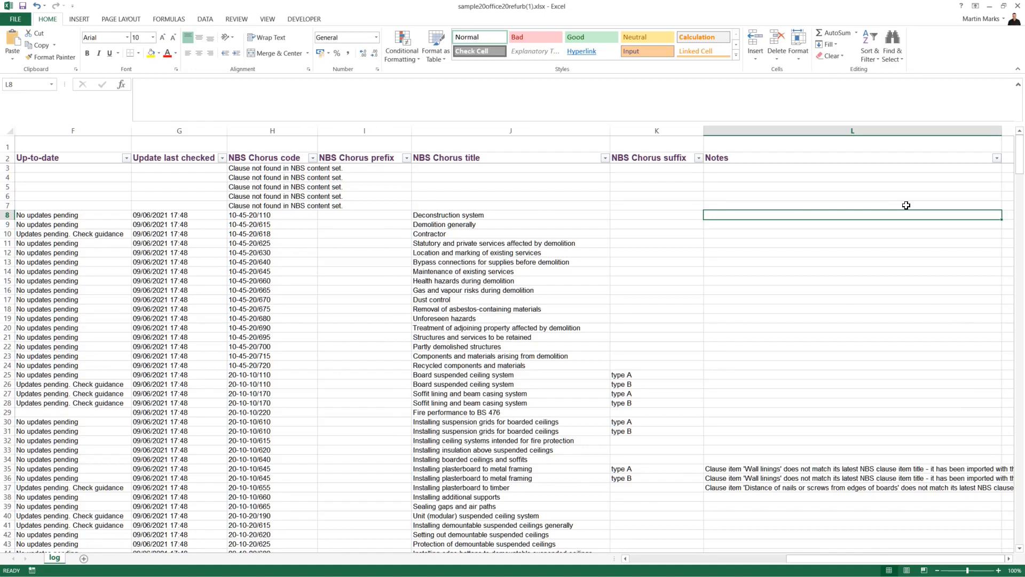
key("Home")
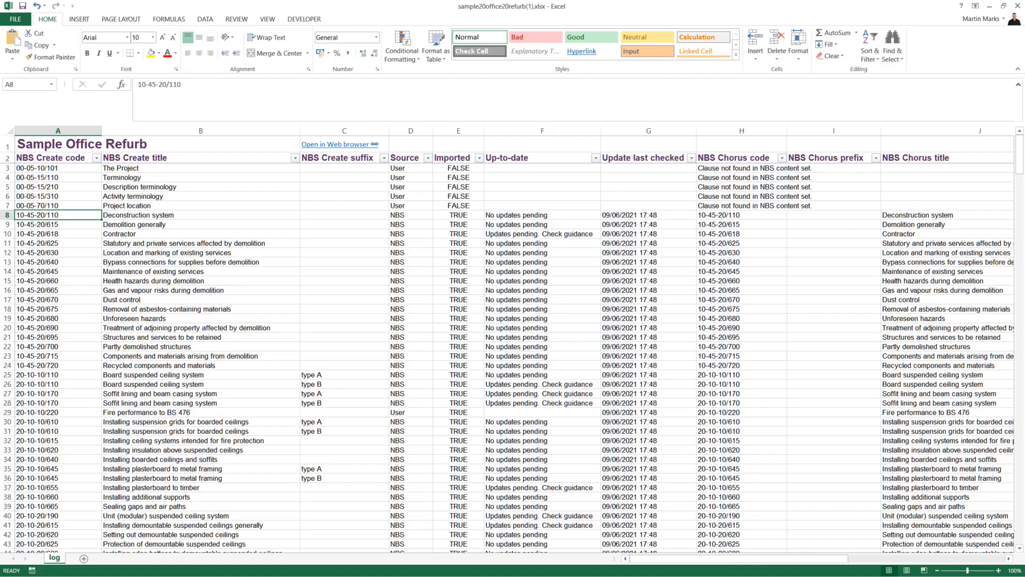
key("alt+Tab")
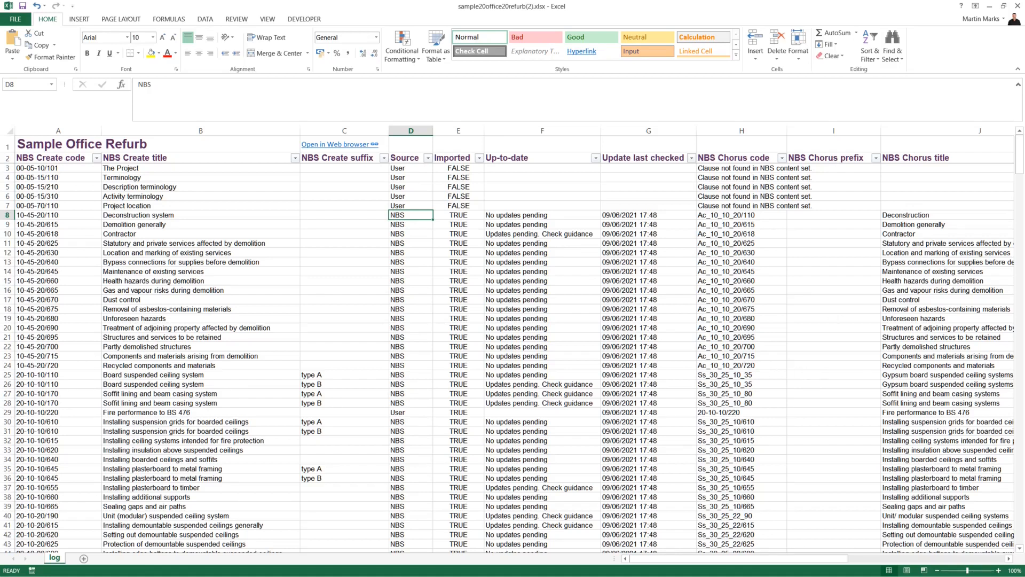
scroll(753, 387, "down", 8)
scroll(748, 382, "down", 6)
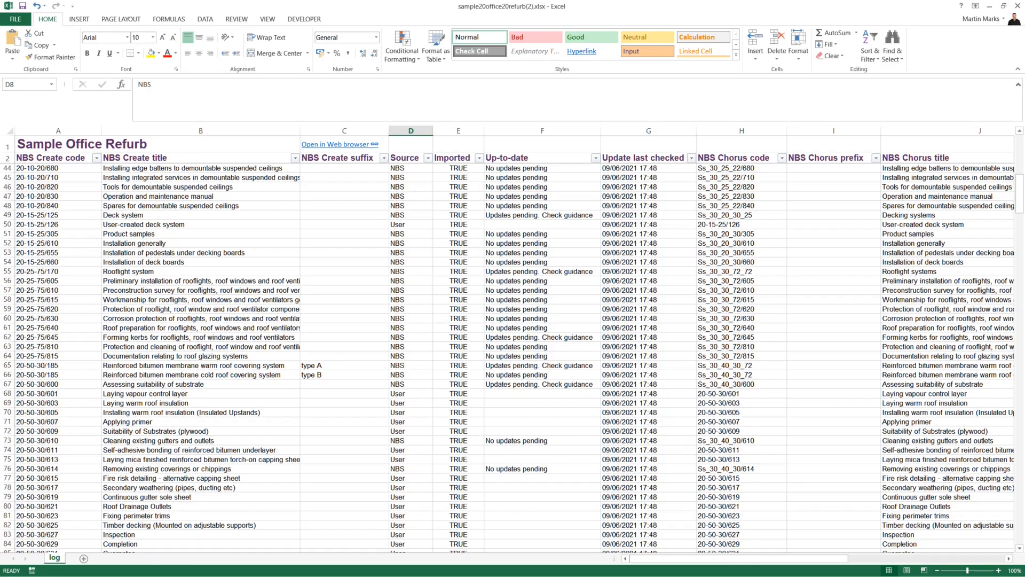
scroll(911, 386, "up", 7)
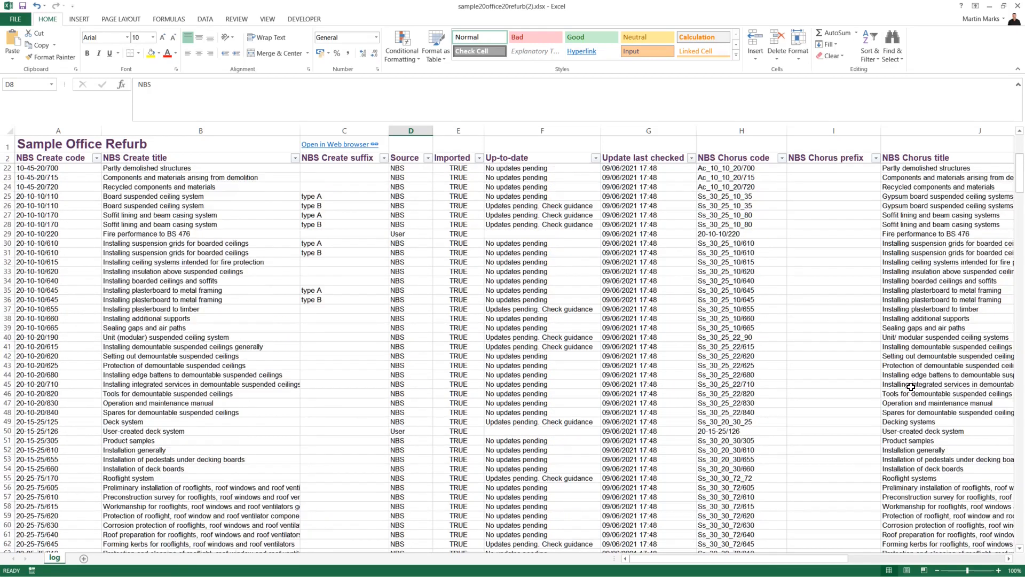
scroll(911, 385, "up", 6)
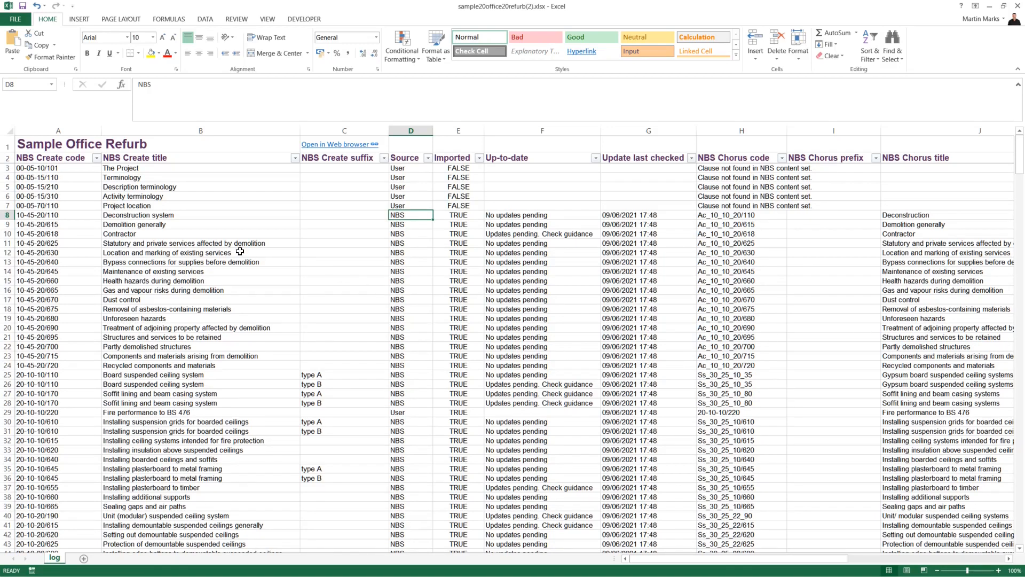
Compare Create and Chorus titles in B8/J8 (Deconstruction) and B25/J26 (suspended ceiling systems)
left_click(160, 215)
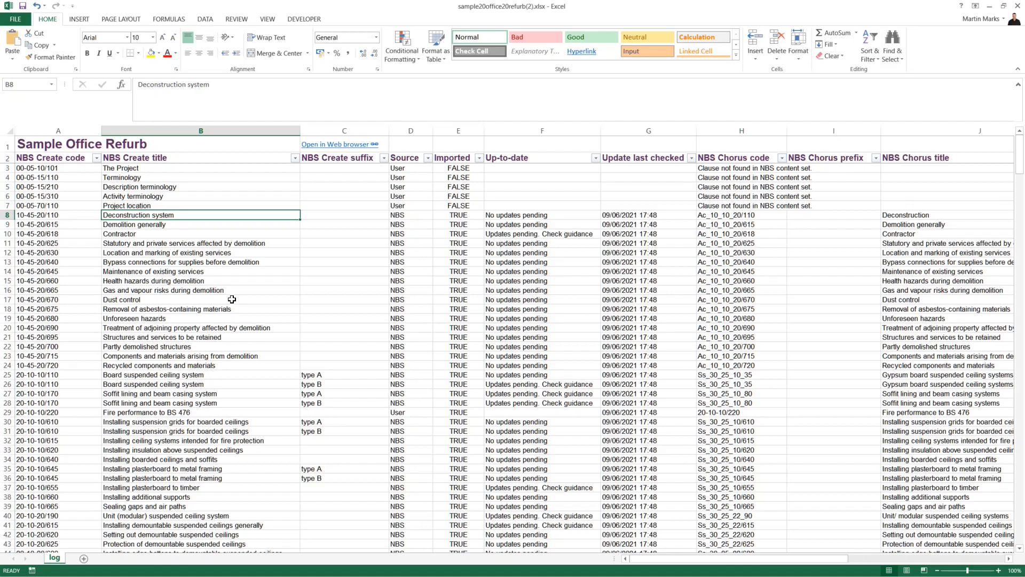
left_click(919, 216)
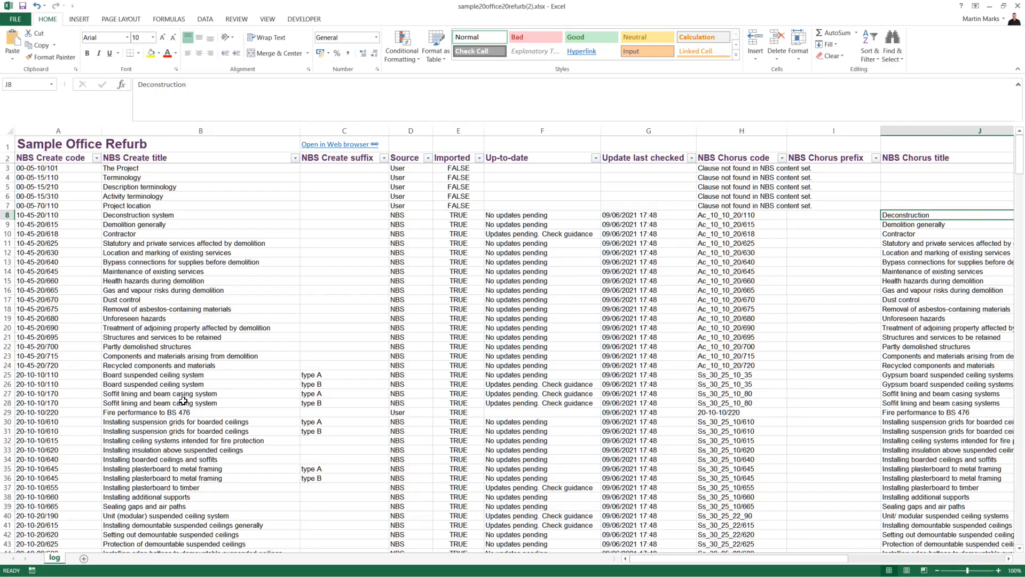
left_click(205, 375)
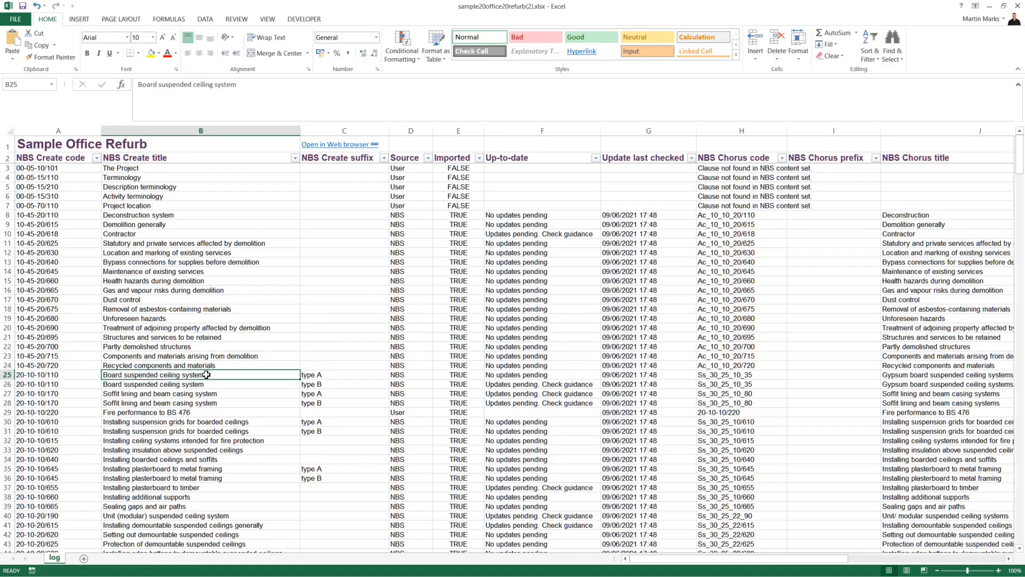
left_click(925, 385)
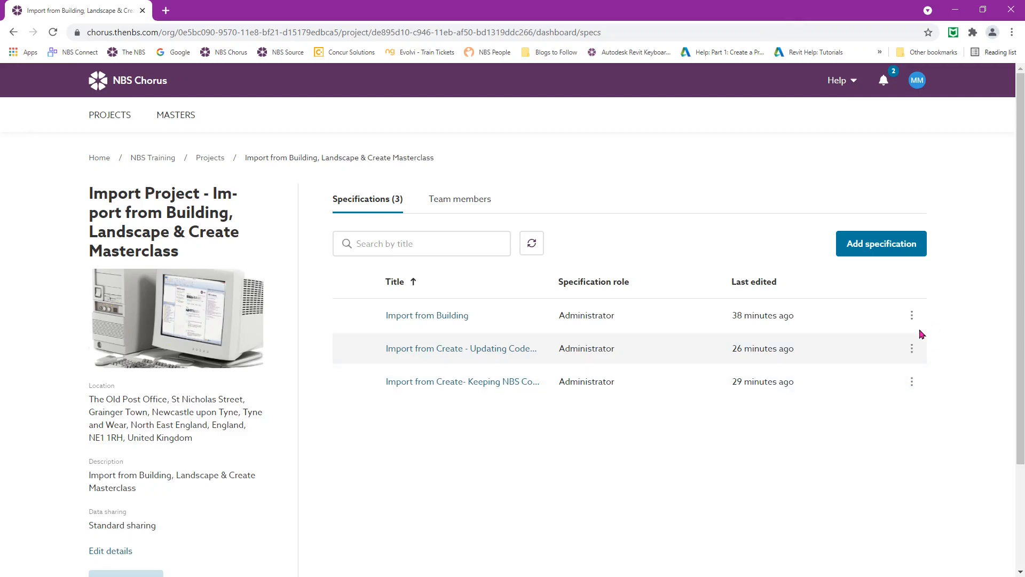
left_click(912, 350)
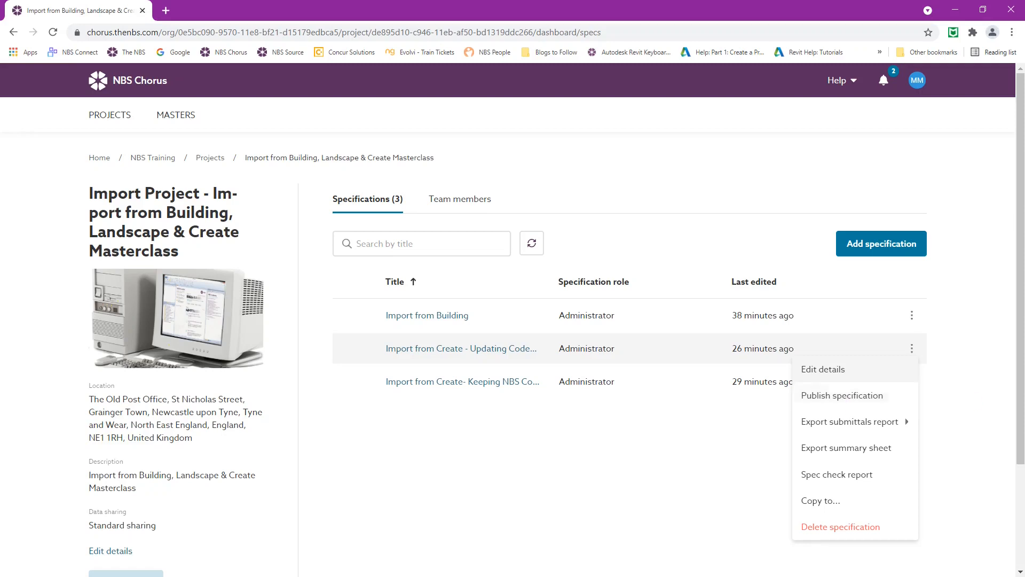
left_click(723, 479)
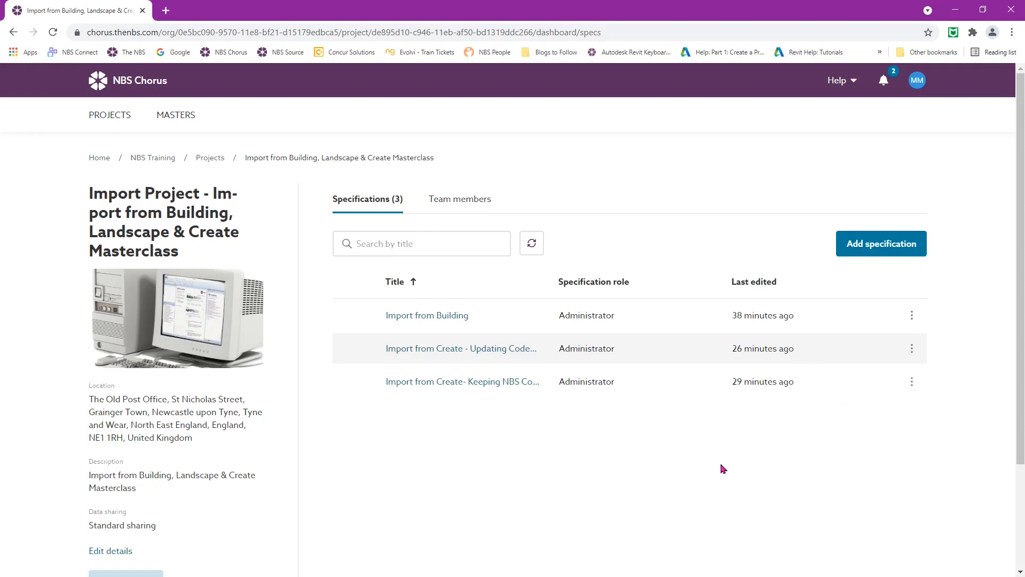